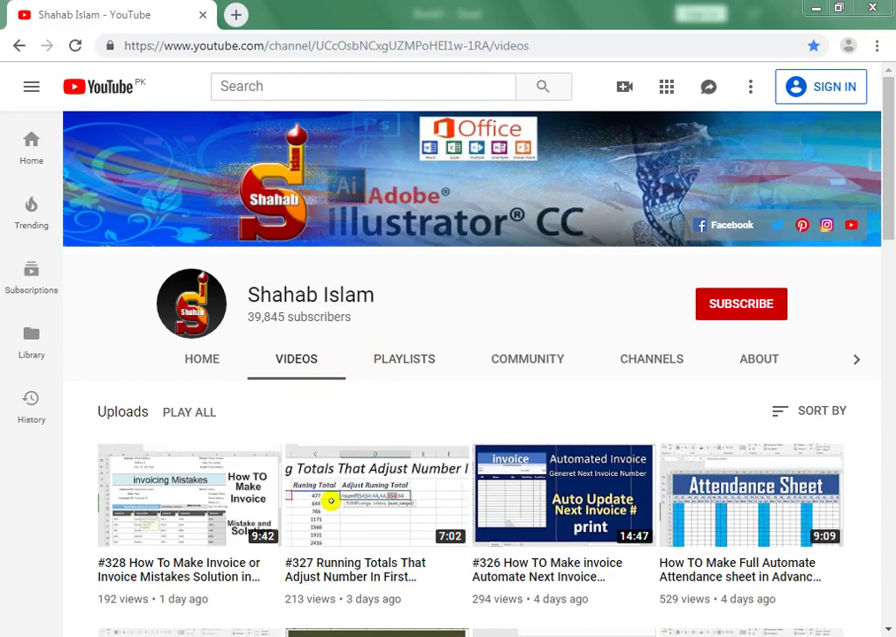
Switch from the YouTube channel page to the Book3 workbook in Excel.
{"action": "mouse_move", "coordinate": [294, 636]}
{"action": "left_click", "coordinate": [336, 570]}
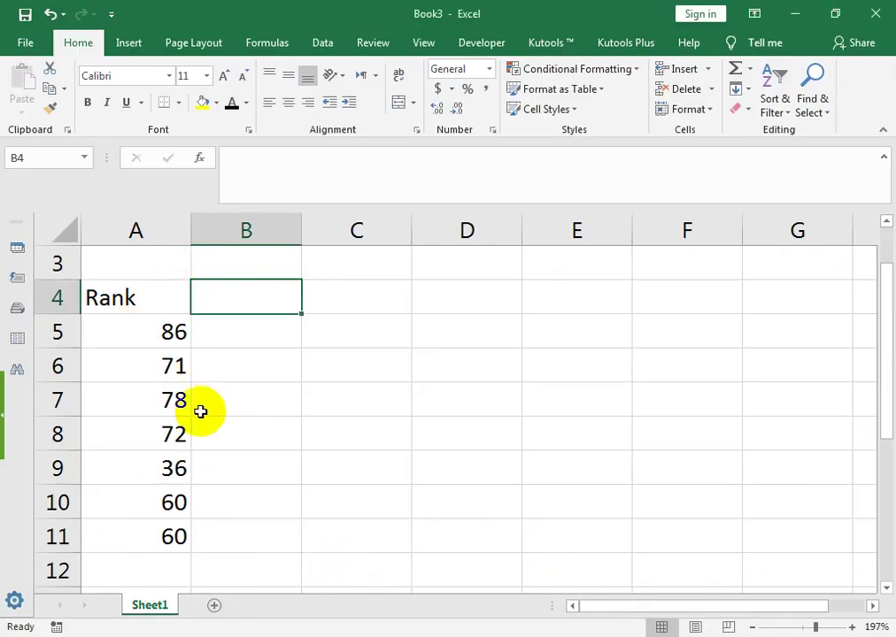
Enter the header RANK in cell B4.
{"action": "left_click", "coordinate": [170, 532]}
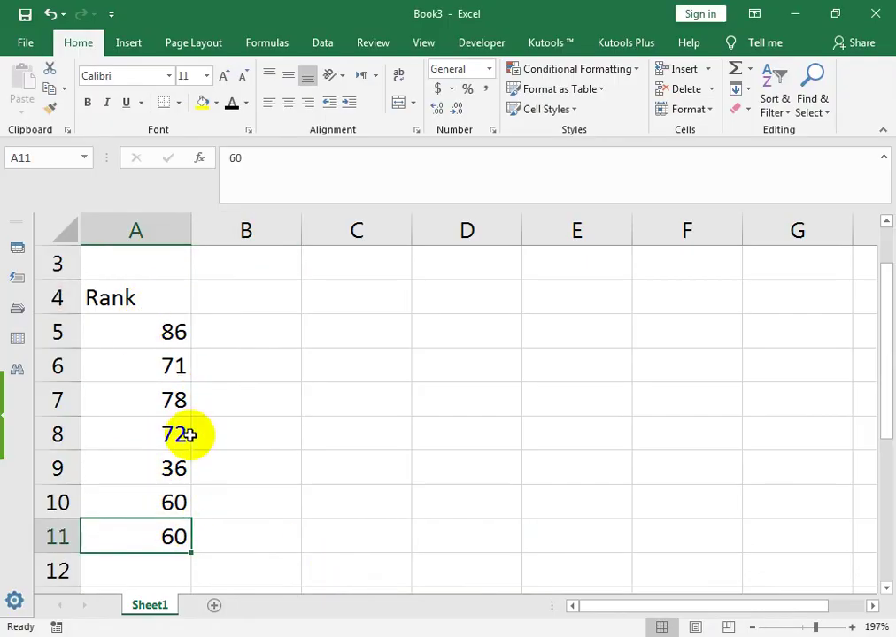
{"action": "left_click", "coordinate": [230, 330]}
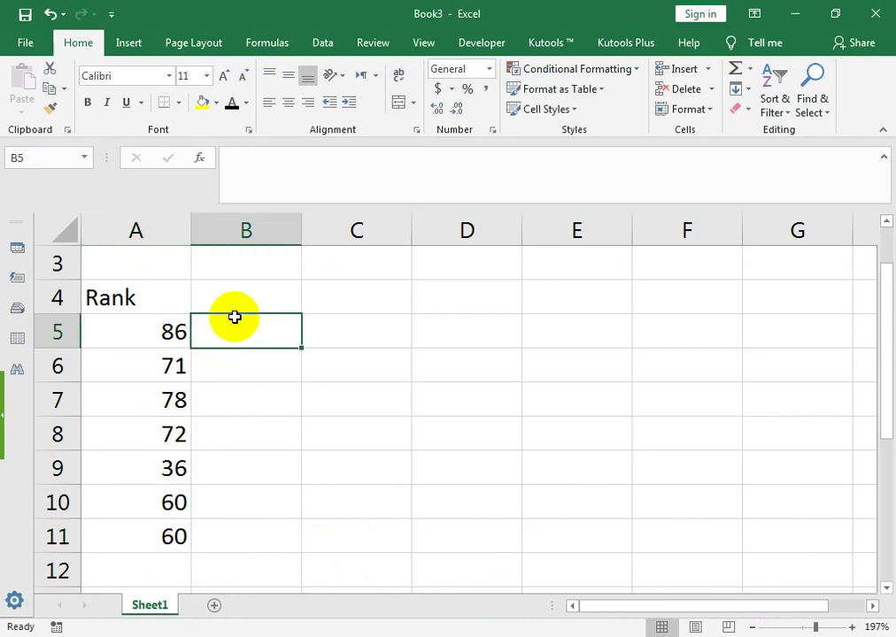
{"action": "key", "text": "Up"}
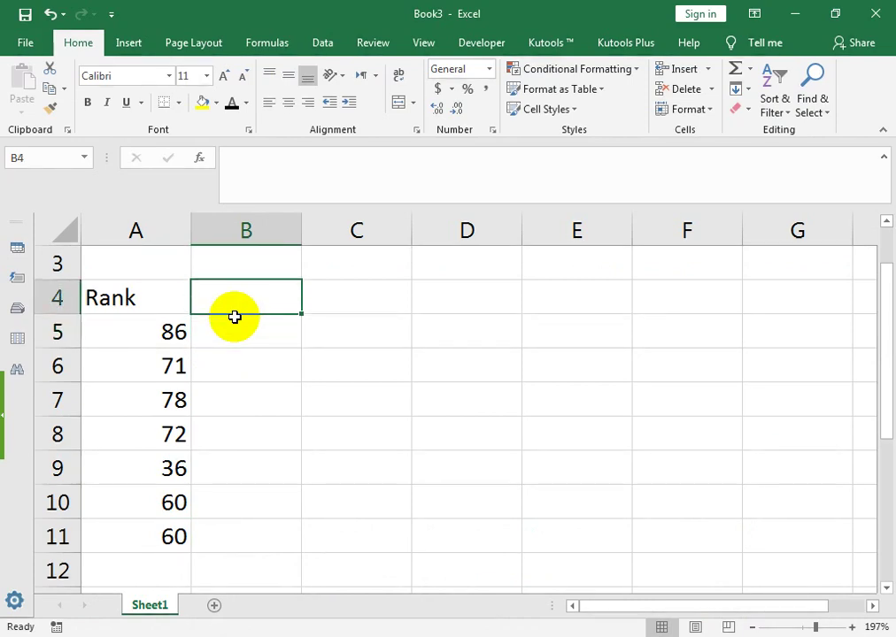
{"action": "type", "text": "A"}
{"action": "type", "text": "RAK"}
{"action": "key", "text": "BackSpace"}
{"action": "type", "text": "NK"}
{"action": "key", "text": "Return"}
Start a RANK.AVG formula in cell B5.
{"action": "key", "text": "Left"}
{"action": "key", "text": "Down"}
{"action": "key", "text": "Down"}
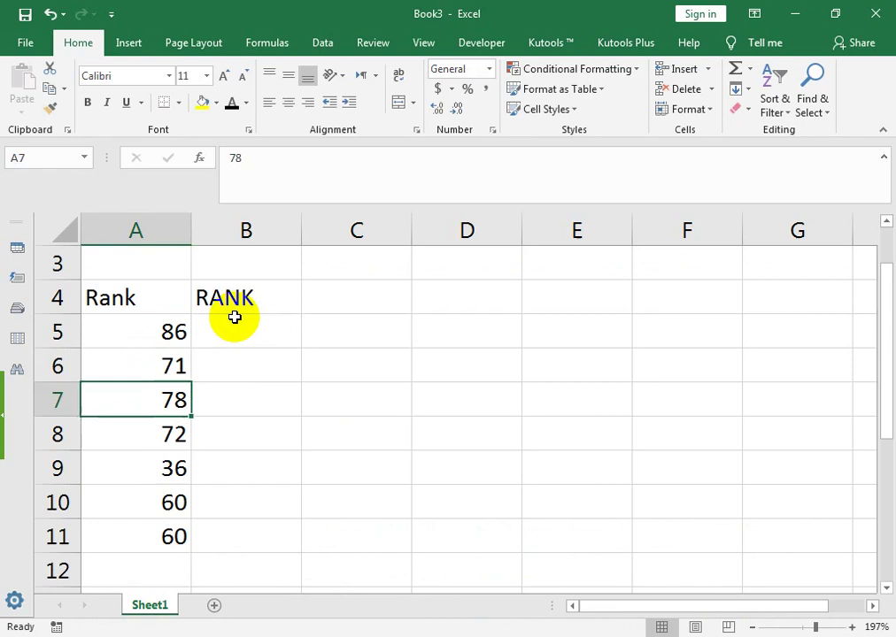
{"action": "key", "text": "Down"}
{"action": "key", "text": "Down"}
{"action": "key", "text": "Down"}
{"action": "key", "text": "Up"}
{"action": "key", "text": "Right"}
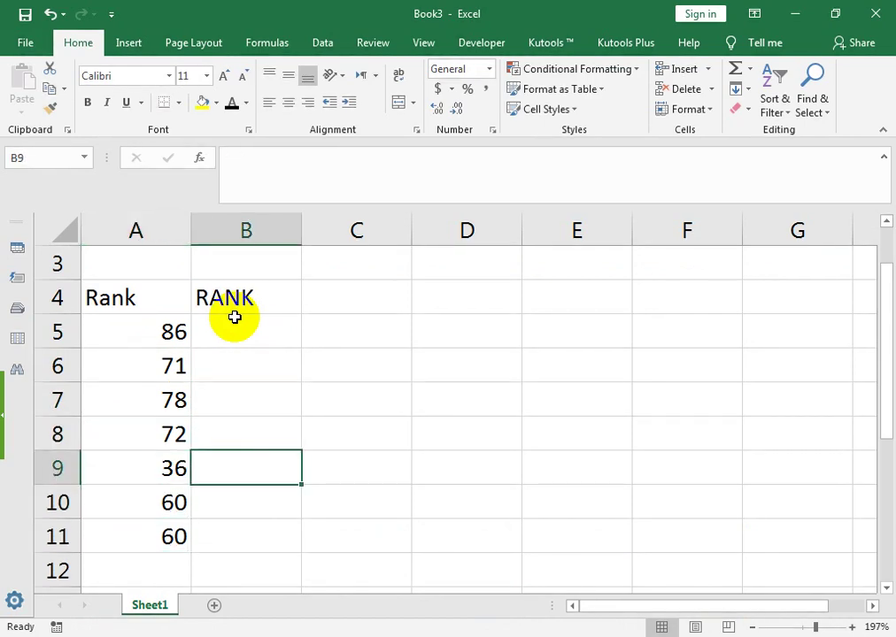
{"action": "key", "text": "Up"}
{"action": "key", "text": "Up"}
{"action": "key", "text": "Up"}
{"action": "key", "text": "Up"}
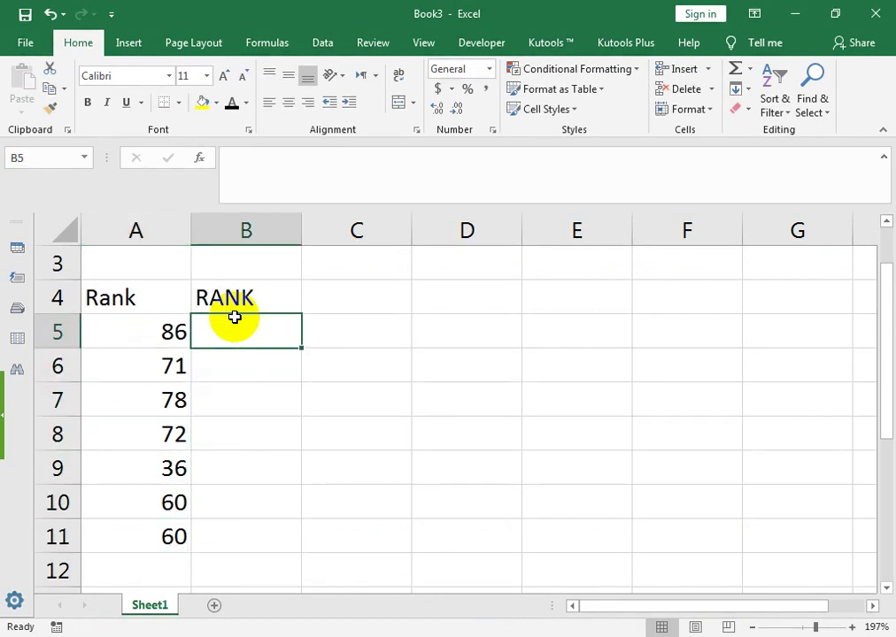
{"action": "type", "text": "RANK"}
{"action": "key", "text": "Tab"}
{"action": "key", "text": "Left"}
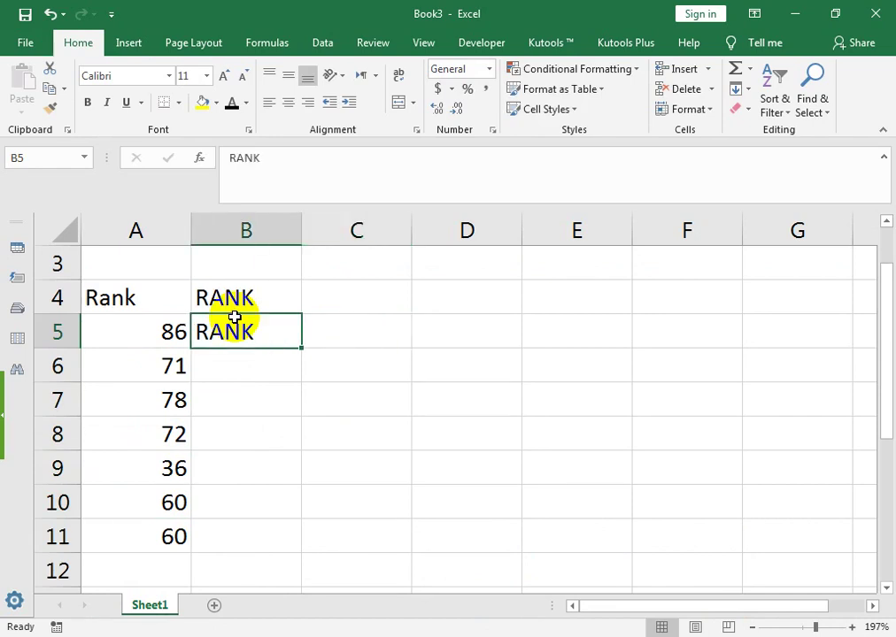
{"action": "type", "text": "=RAN"}
{"action": "key", "text": "BackSpace"}
{"action": "type", "text": "ANK.AVG("}
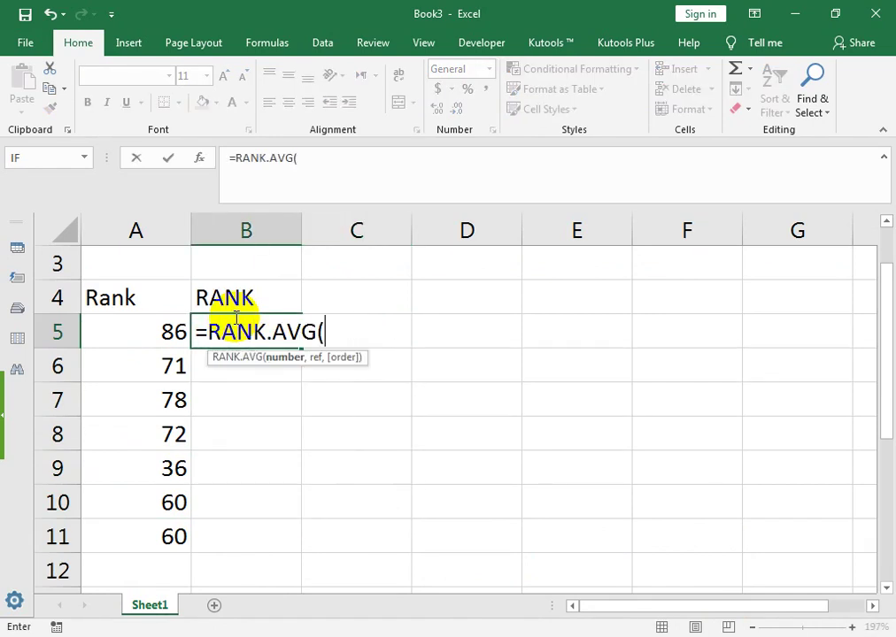
Complete B5 as =RANK.AVG(A5,$A$5:$A$11,0), ranking 86 first.
{"action": "key", "text": "Left"}
{"action": "type", "text": ","}
{"action": "key", "text": "Left"}
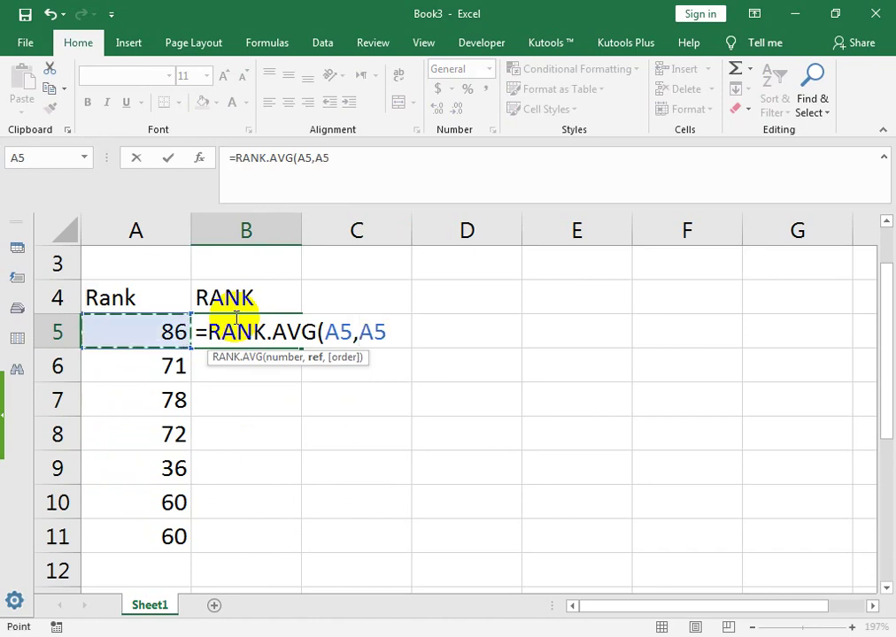
{"action": "key", "text": "ctrl+shift+Down"}
{"action": "key", "text": "F4"}
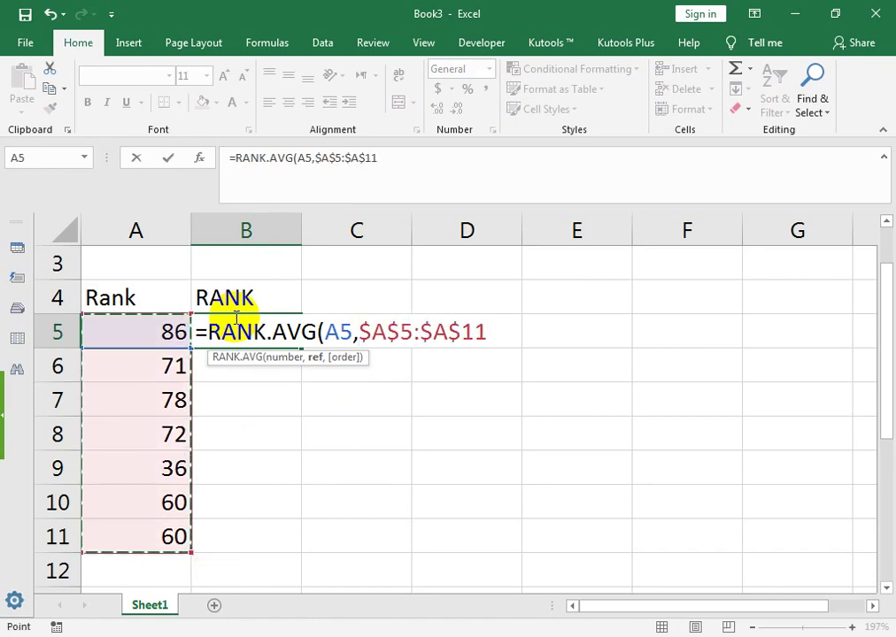
{"action": "type", "text": ",0"}
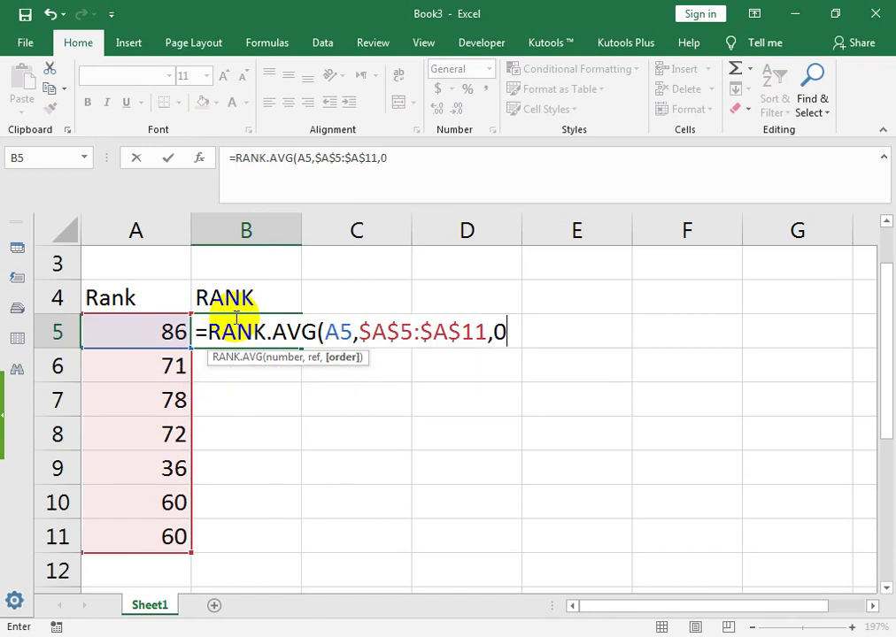
{"action": "type", "text": ")"}
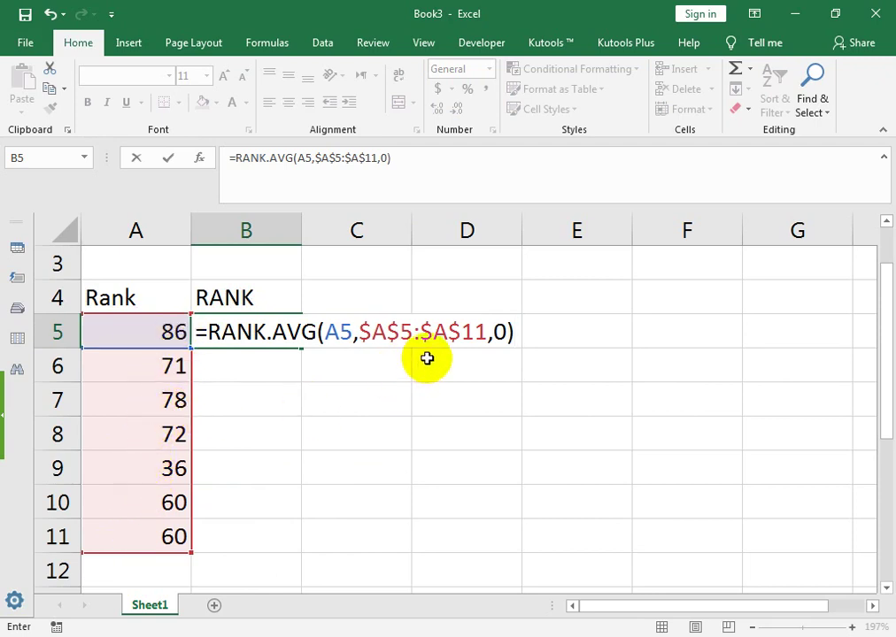
{"action": "key", "text": "Return"}
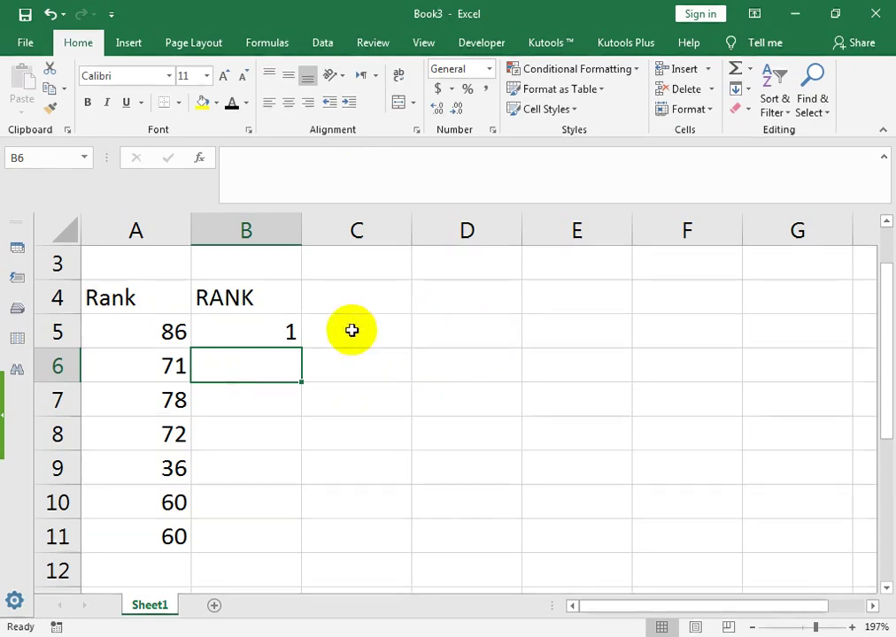
Fill the B5 RANK.AVG formula down to B11, the tied 60s sharing 5.5.
{"action": "left_click", "coordinate": [263, 331]}
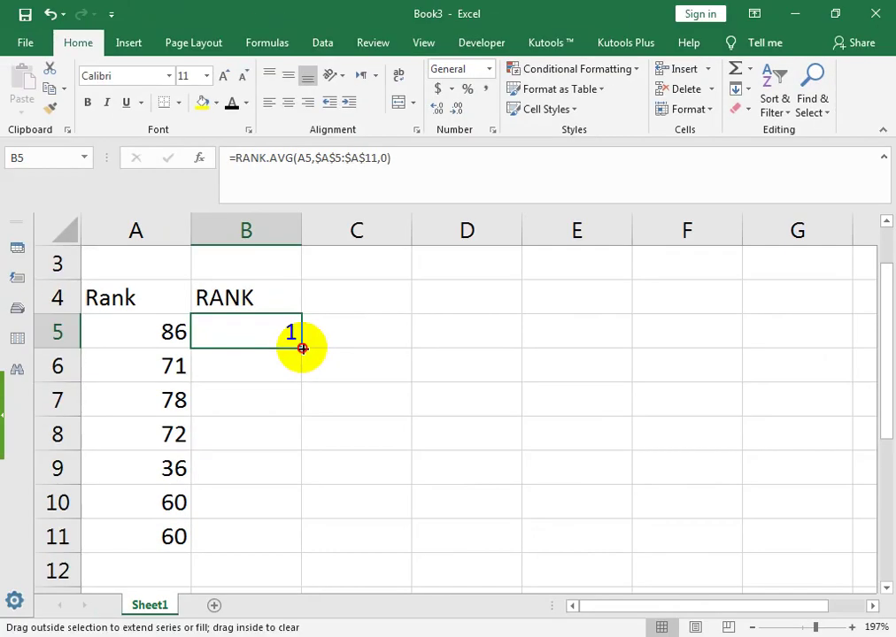
{"action": "left_click_drag", "start_coordinate": [301, 348], "coordinate": [301, 553]}
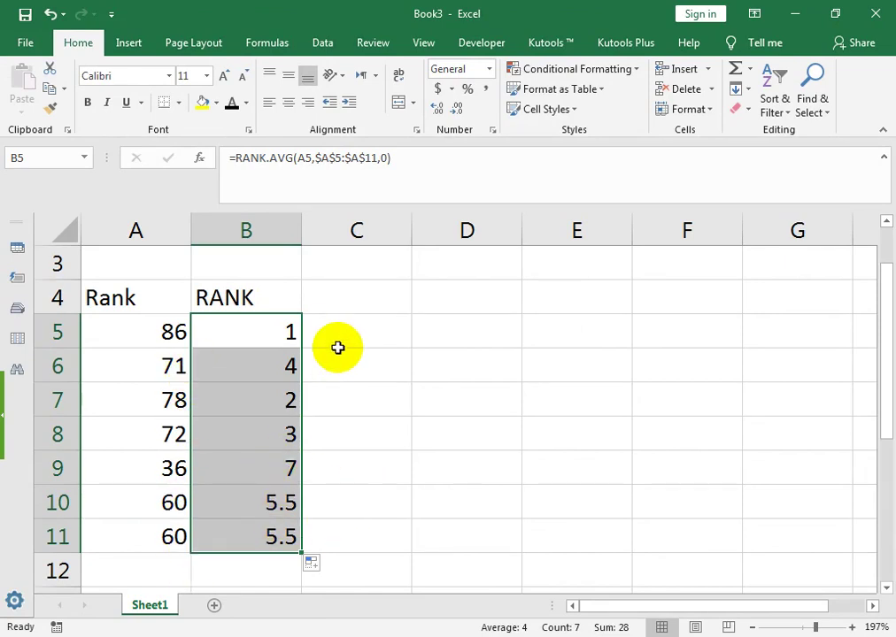
Enter the RANK DUPLICATE header in C4 and begin a RANK formula in C5.
{"action": "left_click", "coordinate": [325, 302]}
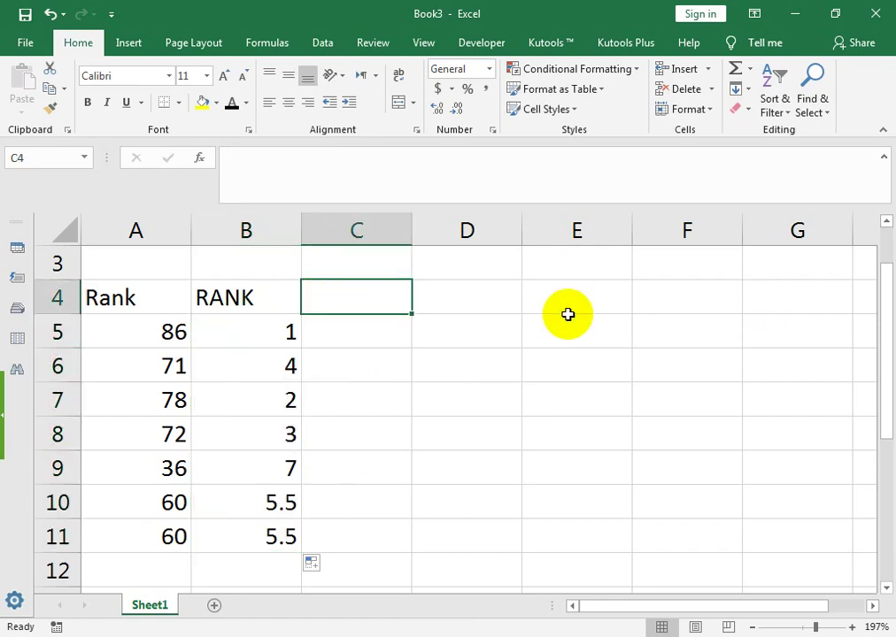
{"action": "type", "text": "RANK DUP"}
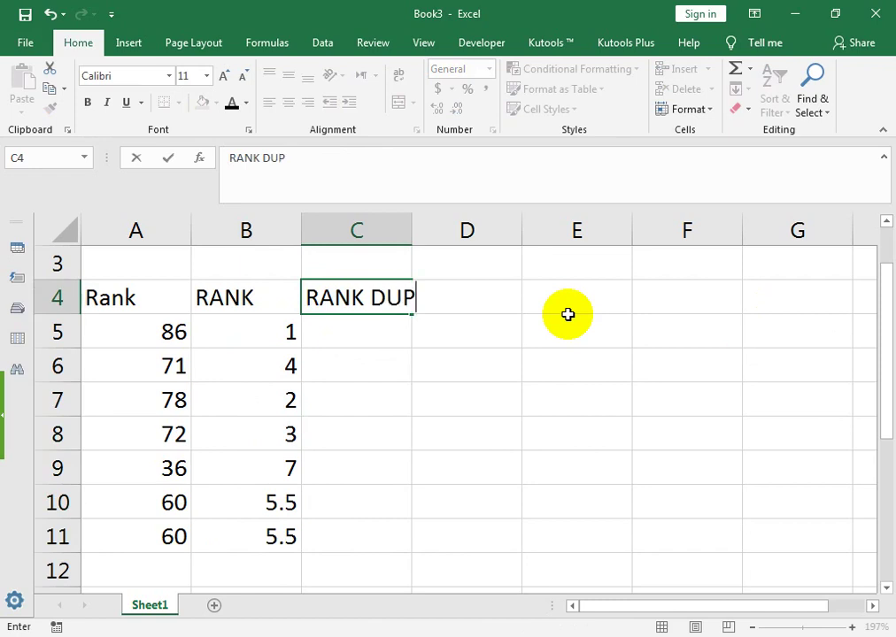
{"action": "key", "text": "Return"}
{"action": "type", "text": "=RAKN"}
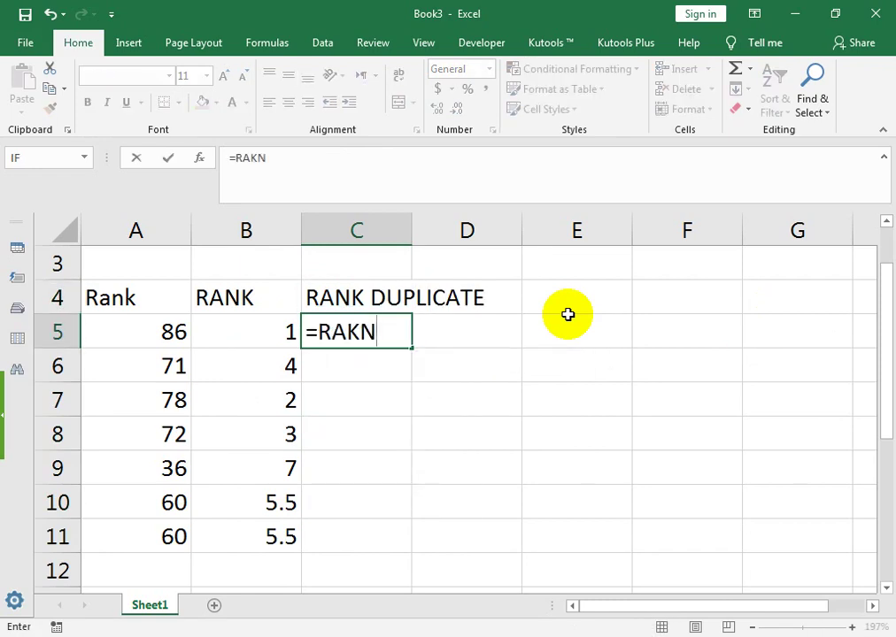
{"action": "key", "text": "BackSpace"}
{"action": "key", "text": "BackSpace"}
{"action": "type", "text": "NK"}
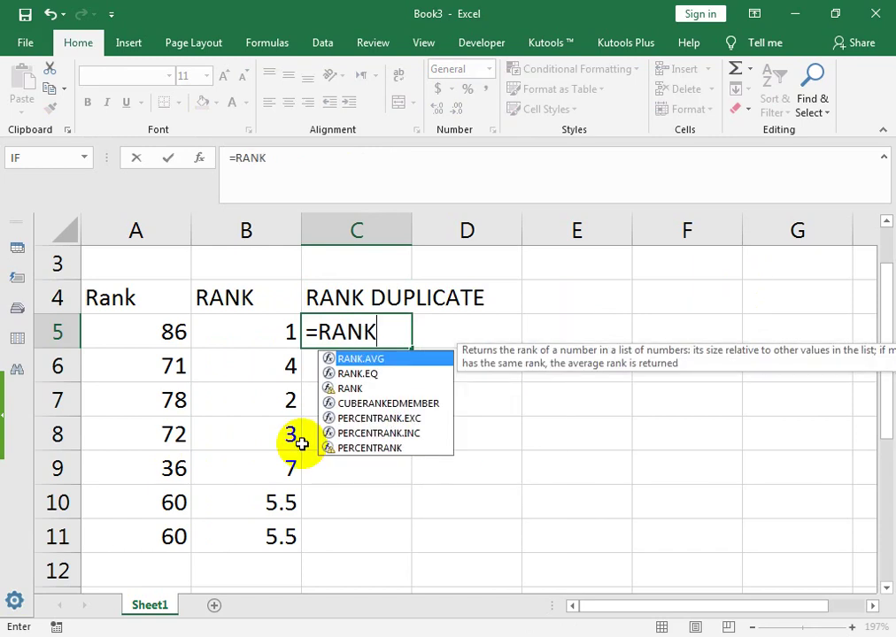
{"action": "type", "text": "("}
Build RANK(A5,$A$5:$A$11,0)+COUNTIF(A5:A5 in the C5 formula.
{"action": "key", "text": "Left"}
{"action": "key", "text": "Left"}
{"action": "type", "text": ","}
{"action": "key", "text": "Left"}
{"action": "key", "text": "Left"}
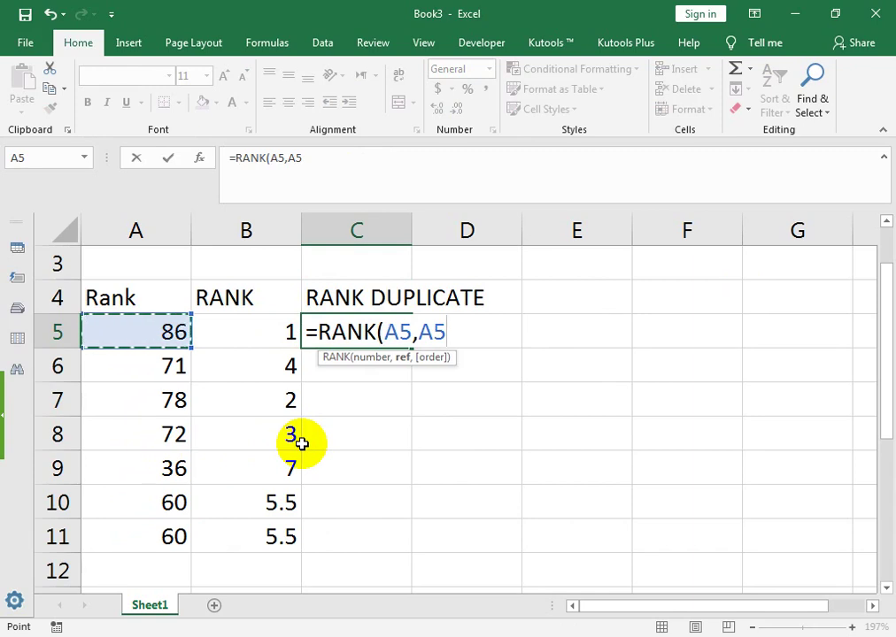
{"action": "key", "text": "ctrl+shift+Down"}
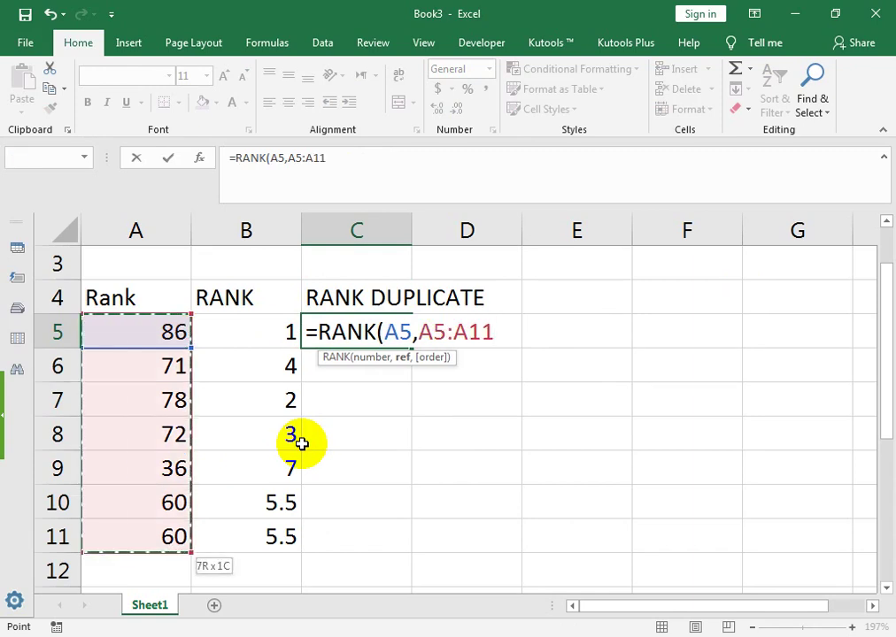
{"action": "key", "text": "F4"}
{"action": "type", "text": "$A$11,"}
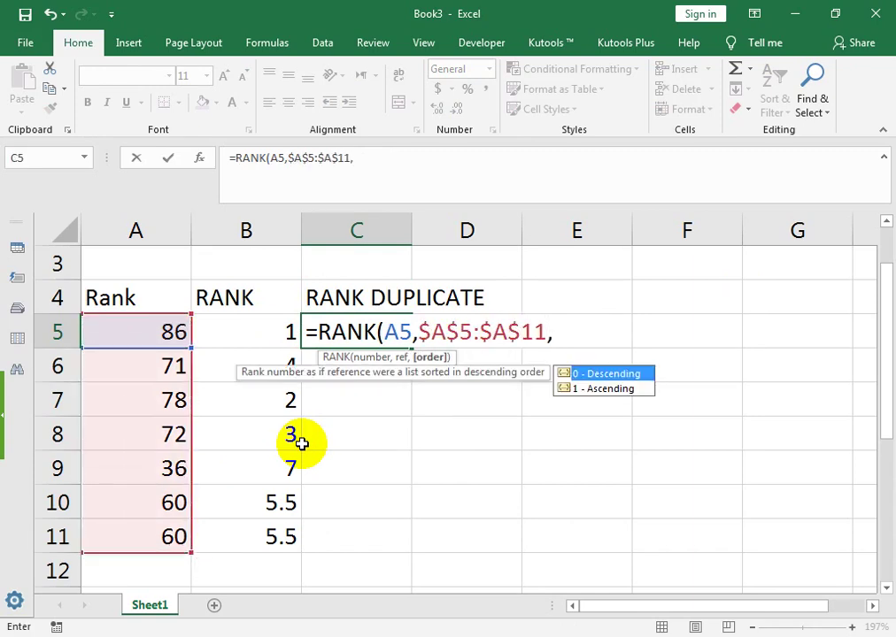
{"action": "type", "text": "0)+"}
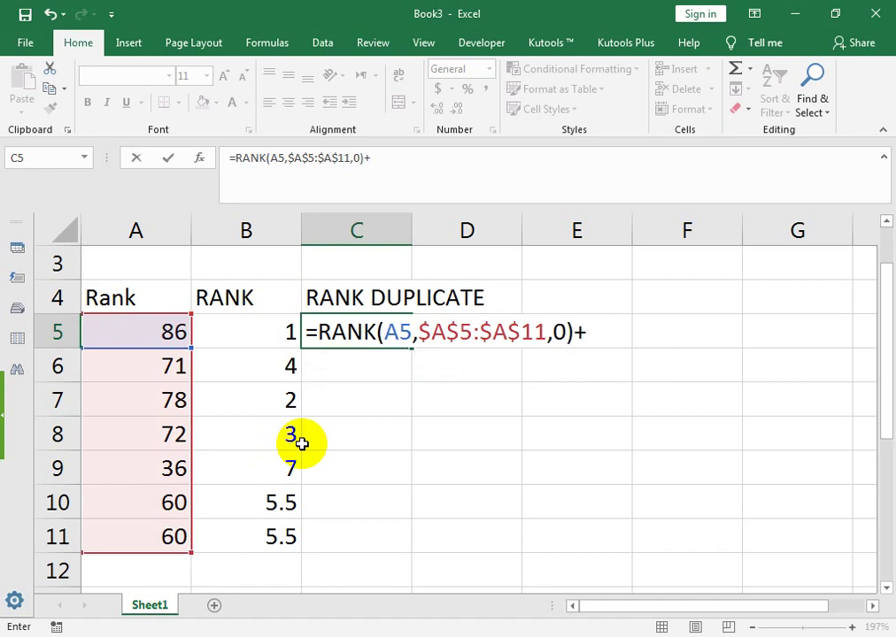
{"action": "type", "text": "COUNTIF("}
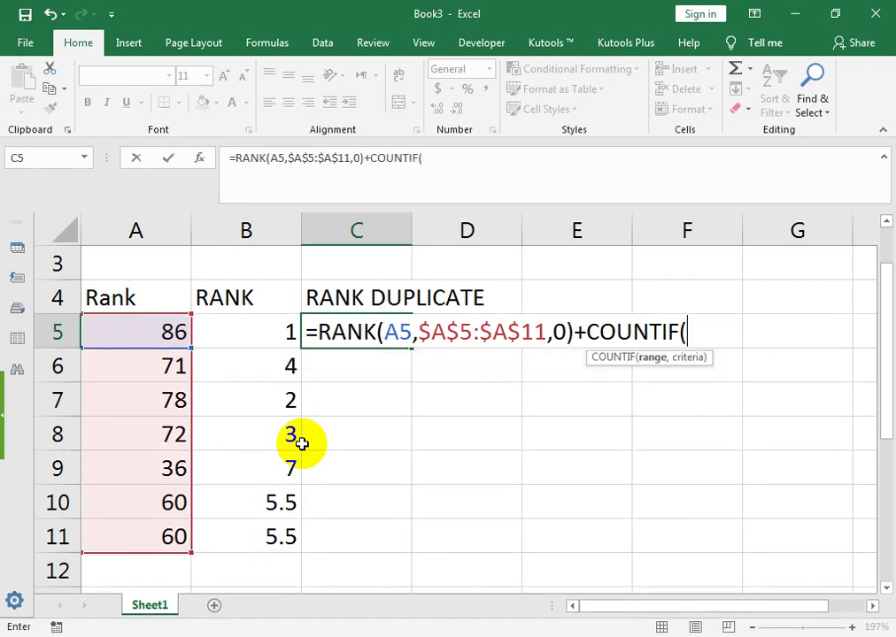
{"action": "key", "text": "Left"}
{"action": "key", "text": "Left"}
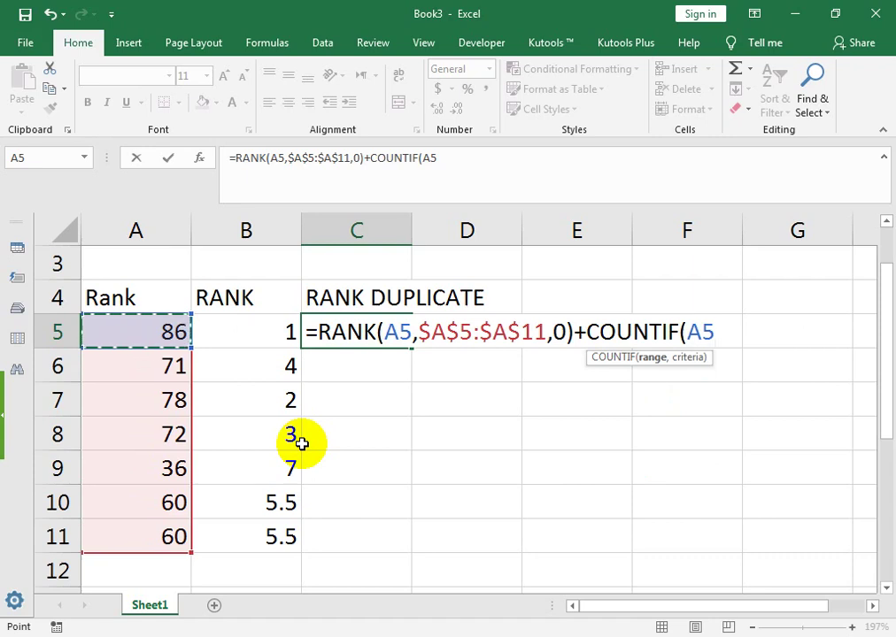
{"action": "key", "text": "F8"}
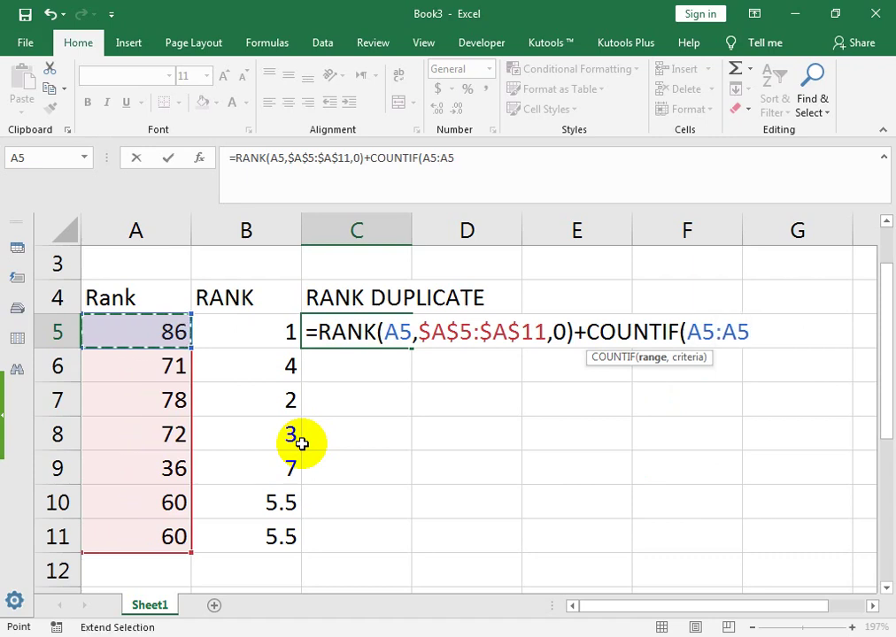
{"action": "left_click_drag", "start_coordinate": [748, 331], "coordinate": [702, 331]}
Finish C5 as =RANK(A5,$A$5:$A$11,0)+COUNTIF($A$5:A5,A5)-1 with the range start anchored.
{"action": "left_click", "coordinate": [702, 329]}
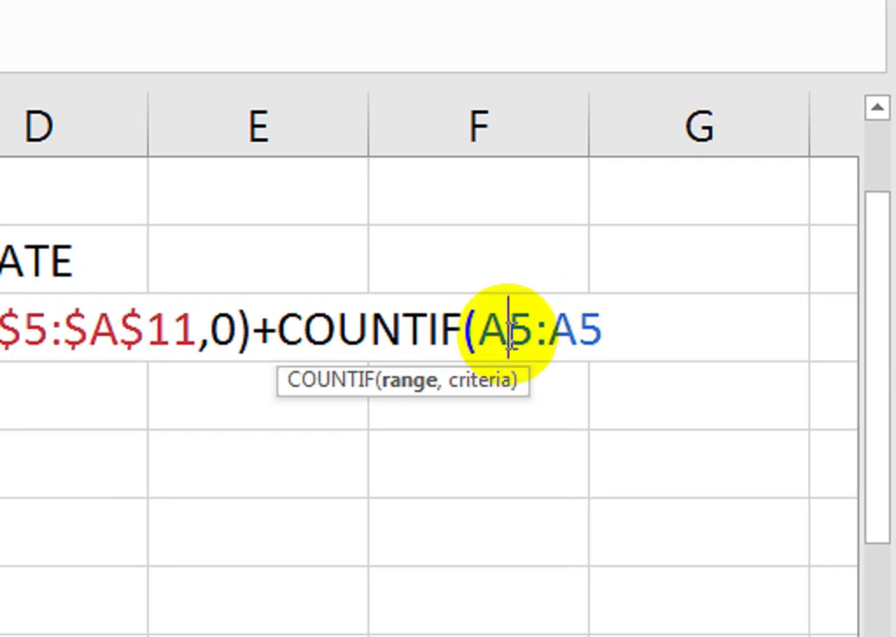
{"action": "key", "text": "F4"}
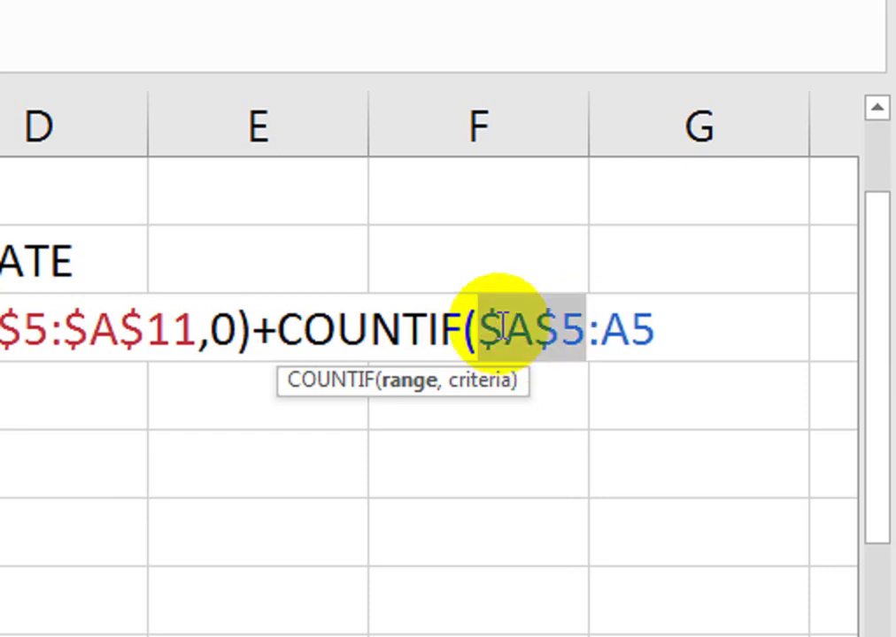
{"action": "left_click", "coordinate": [684, 339]}
{"action": "type", "text": ","}
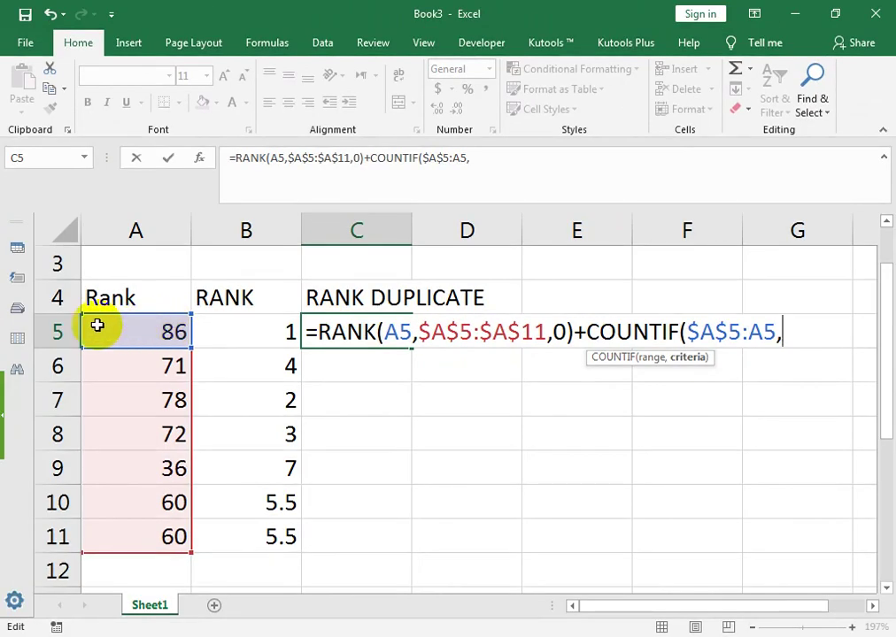
{"action": "left_click", "coordinate": [97, 325]}
{"action": "type", "text": ")-1"}
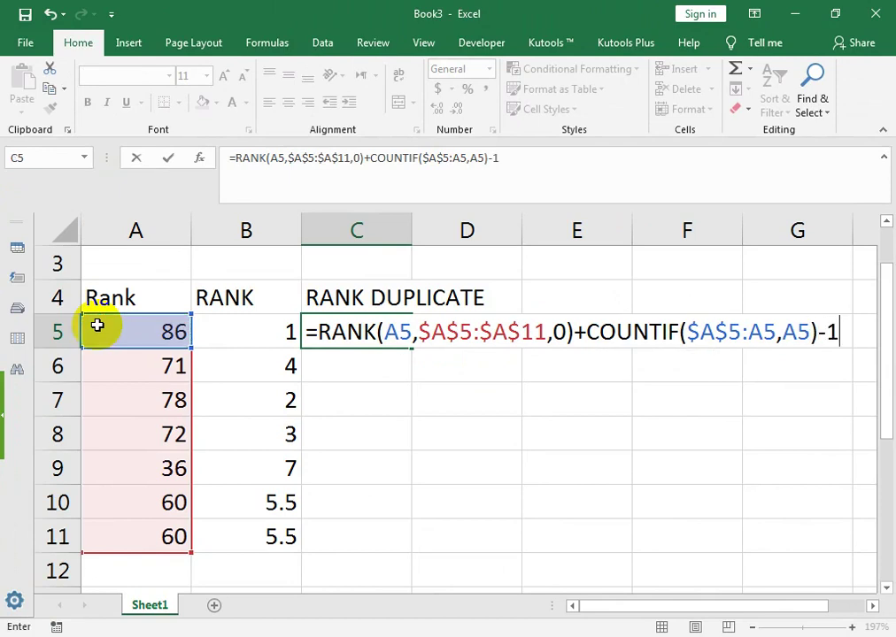
{"action": "key", "text": "Return"}
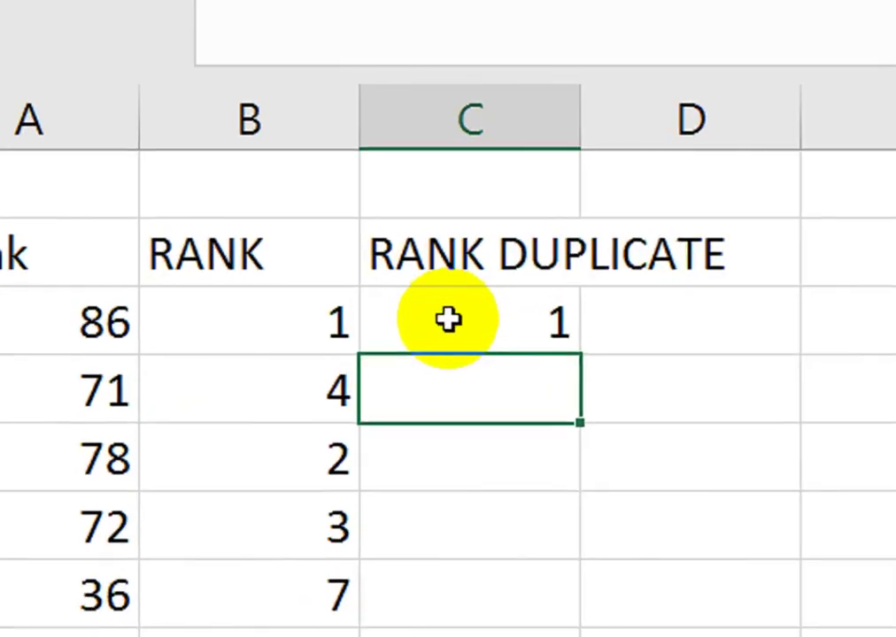
Fill the C5 formula to C11, giving unique ranks 1, 4, 2, 3, 7, 5, 6.
{"action": "left_click", "coordinate": [346, 331]}
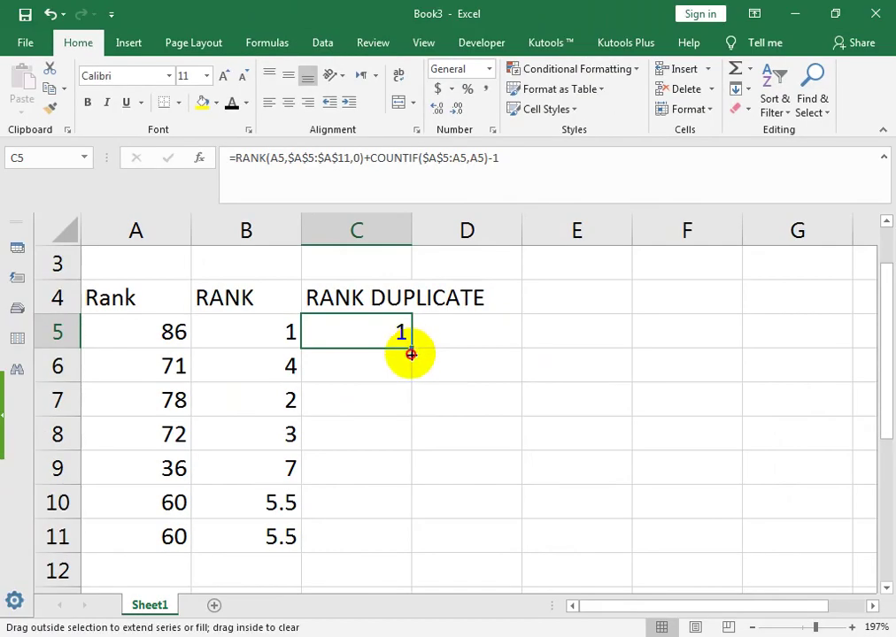
{"action": "left_click_drag", "start_coordinate": [409, 349], "coordinate": [407, 549]}
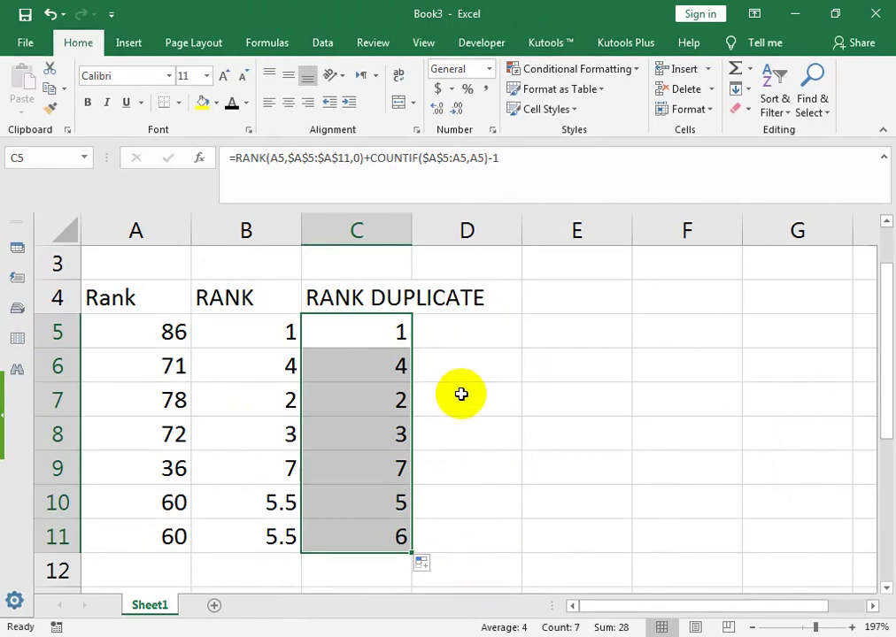
{"action": "left_click", "coordinate": [422, 562]}
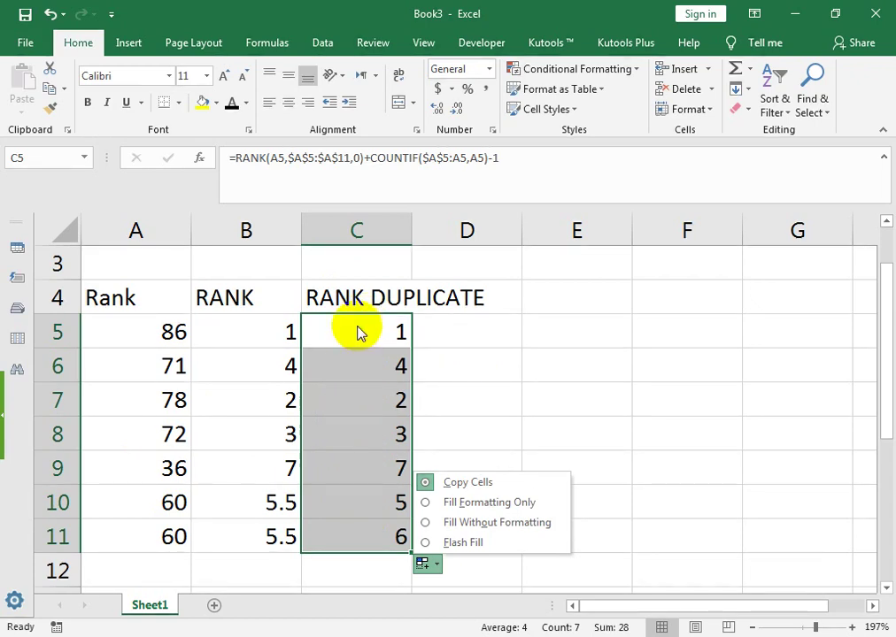
Sort the score list Z to A so both rank columns start at 1.
{"action": "left_click", "coordinate": [112, 339]}
{"action": "left_click", "coordinate": [124, 298]}
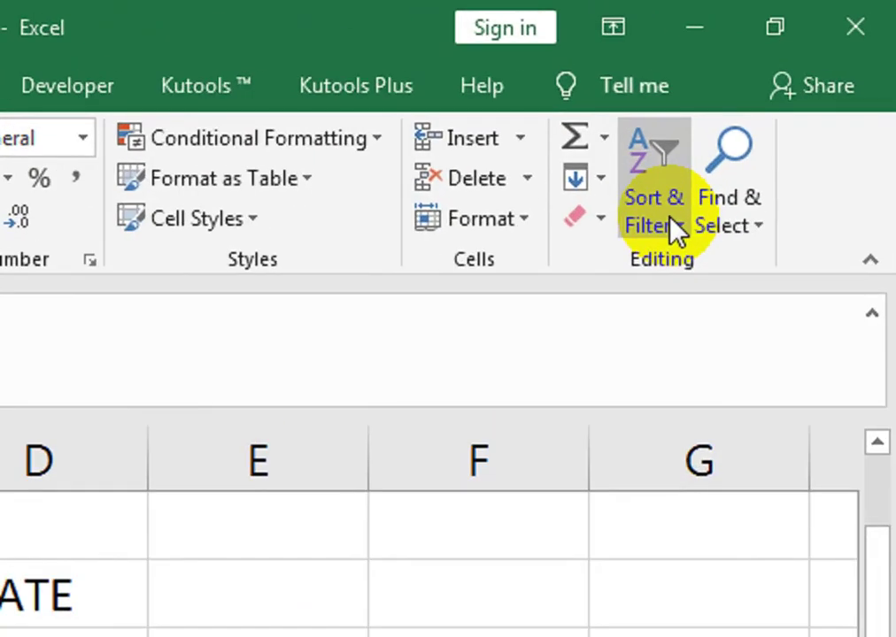
{"action": "left_click", "coordinate": [676, 227]}
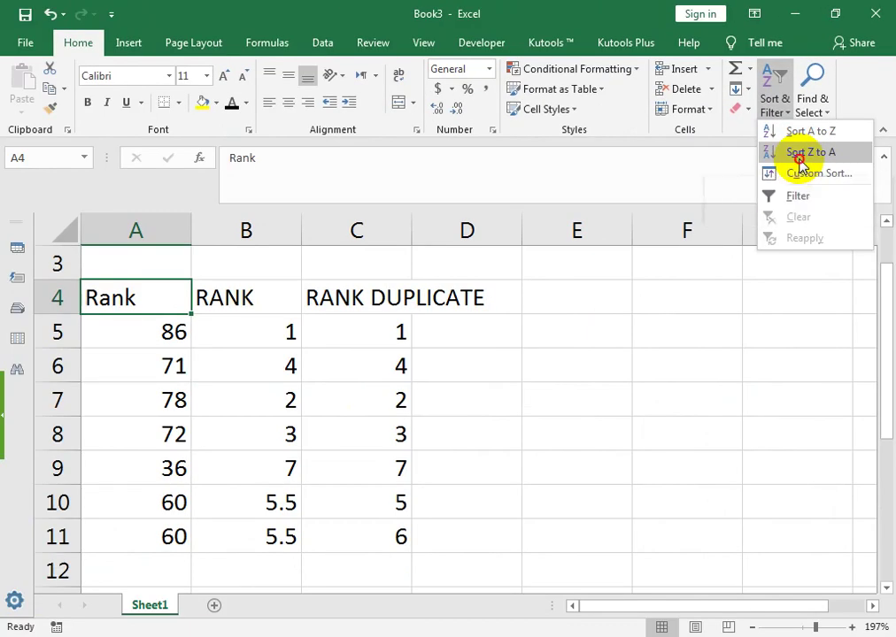
{"action": "left_click", "coordinate": [703, 320]}
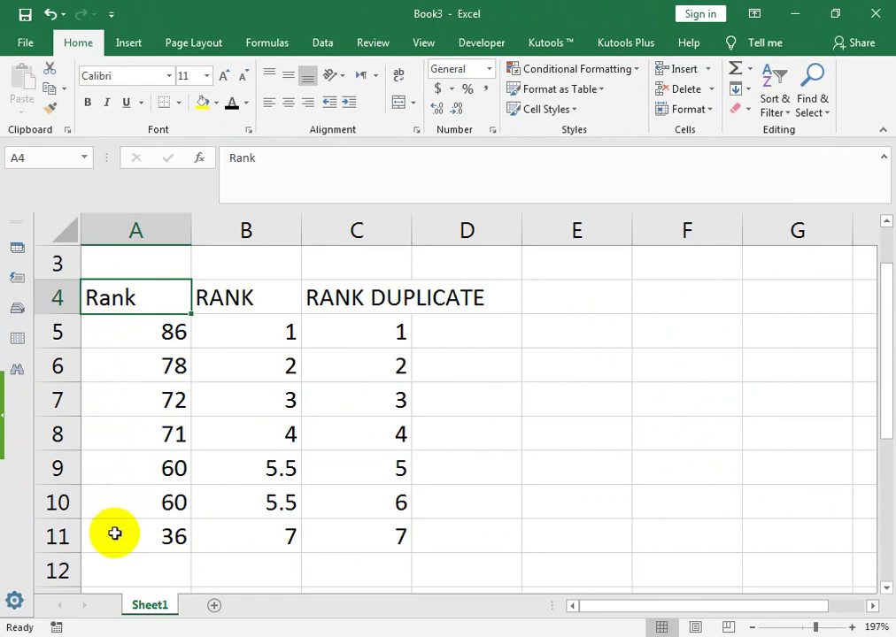
Change the score 72 to 78 and verify the tied 78s rank 2.5 and 2, 3.
{"action": "left_click", "coordinate": [379, 329]}
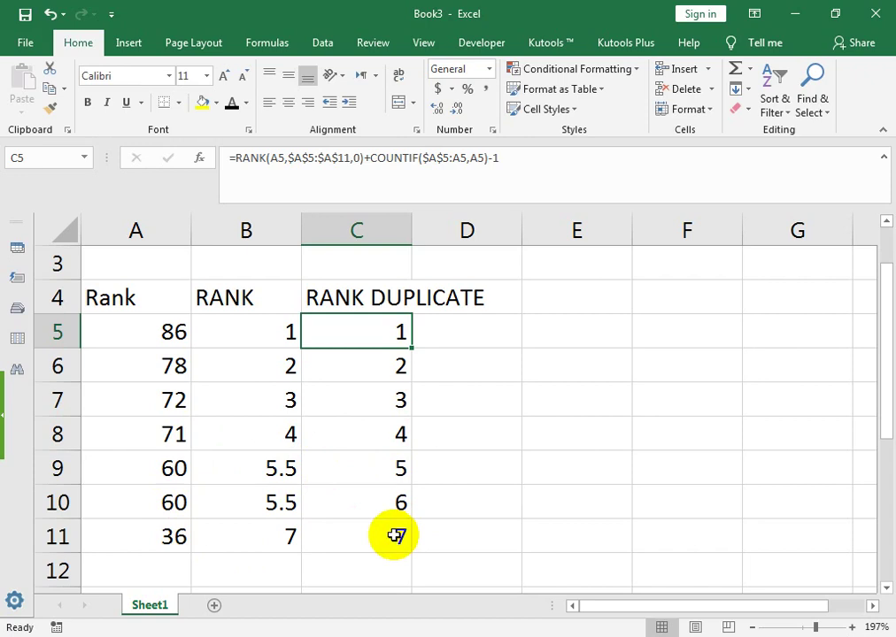
{"action": "left_click", "coordinate": [159, 379]}
{"action": "left_click", "coordinate": [150, 400]}
{"action": "type", "text": "78"}
{"action": "key", "text": "Return"}
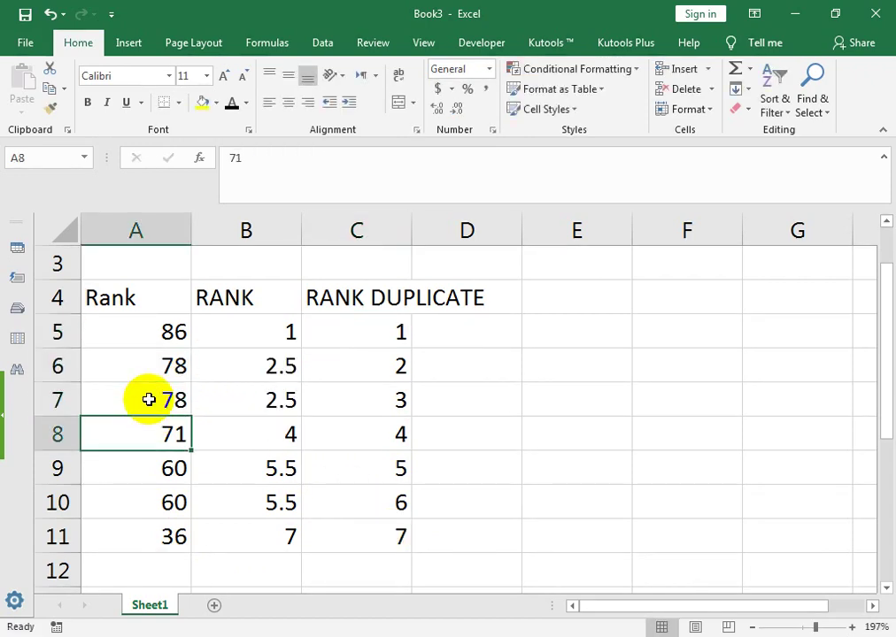
{"action": "left_click", "coordinate": [398, 403]}
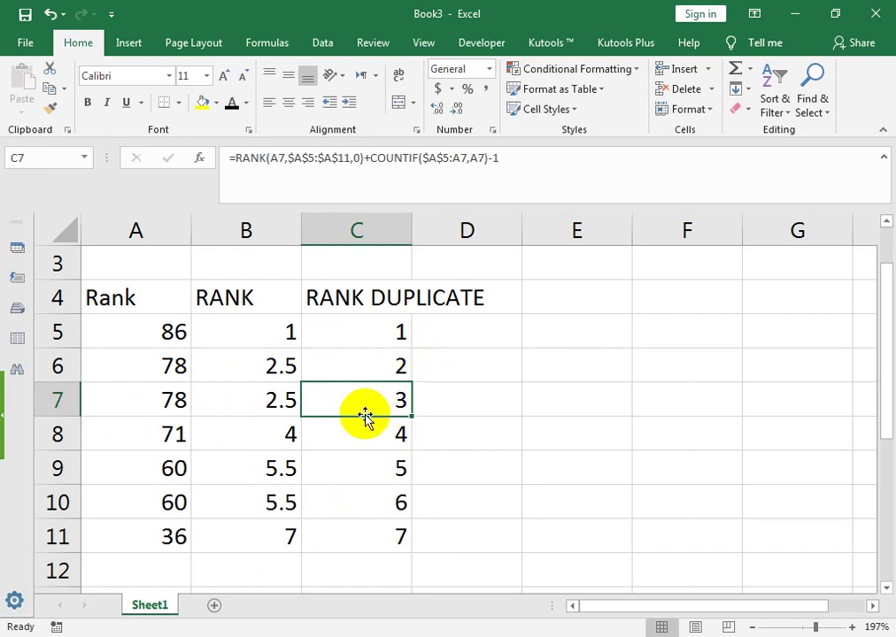
{"action": "left_click_drag", "start_coordinate": [176, 330], "coordinate": [174, 462]}
{"action": "left_click_drag", "start_coordinate": [163, 536], "coordinate": [163, 534]}
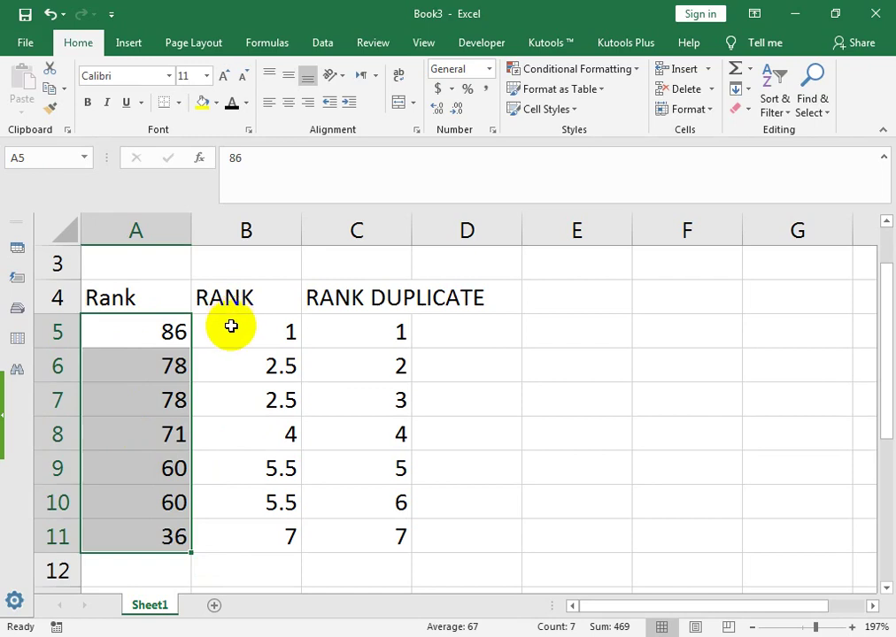
Insert a new column B headed DIVISION before the RANK column.
{"action": "left_click", "coordinate": [241, 229]}
{"action": "right_click", "coordinate": [243, 227]}
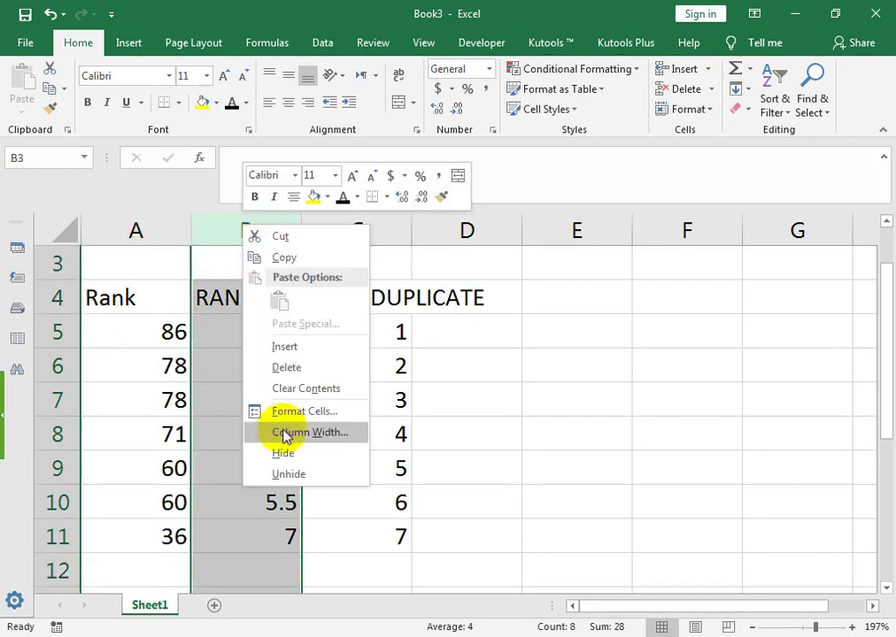
{"action": "left_click", "coordinate": [299, 349]}
{"action": "left_click", "coordinate": [268, 345]}
{"action": "left_click", "coordinate": [232, 291]}
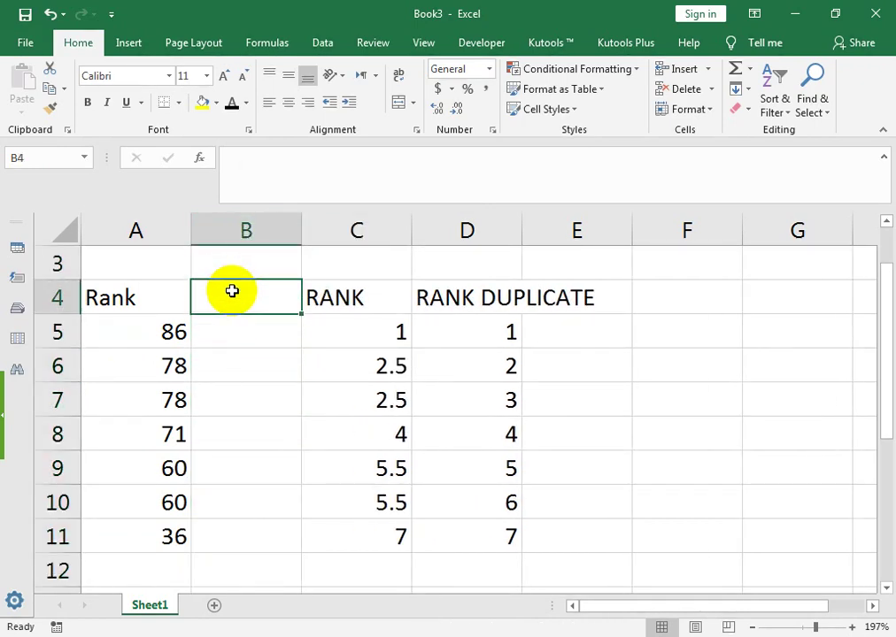
{"action": "type", "text": "DIVISION"}
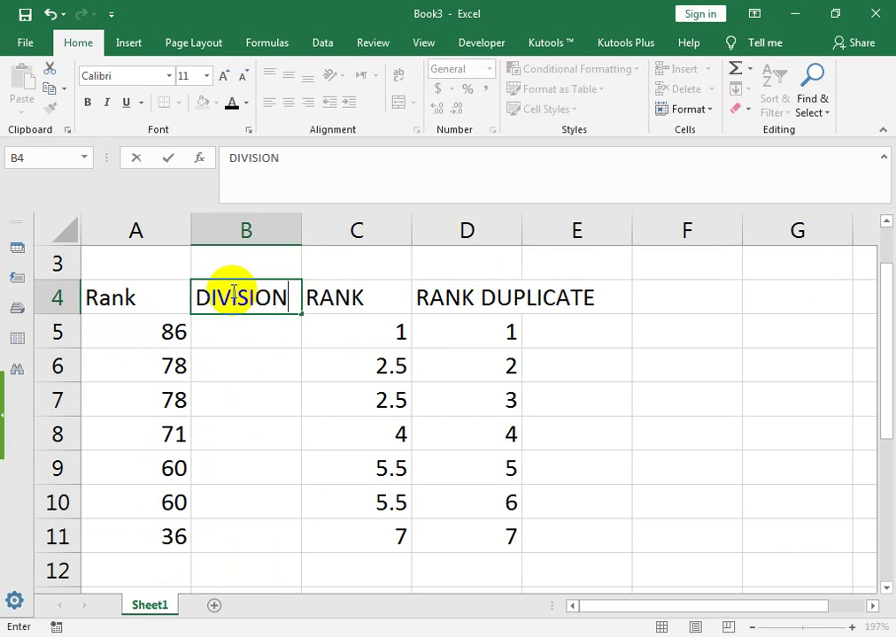
{"action": "key", "text": "Return"}
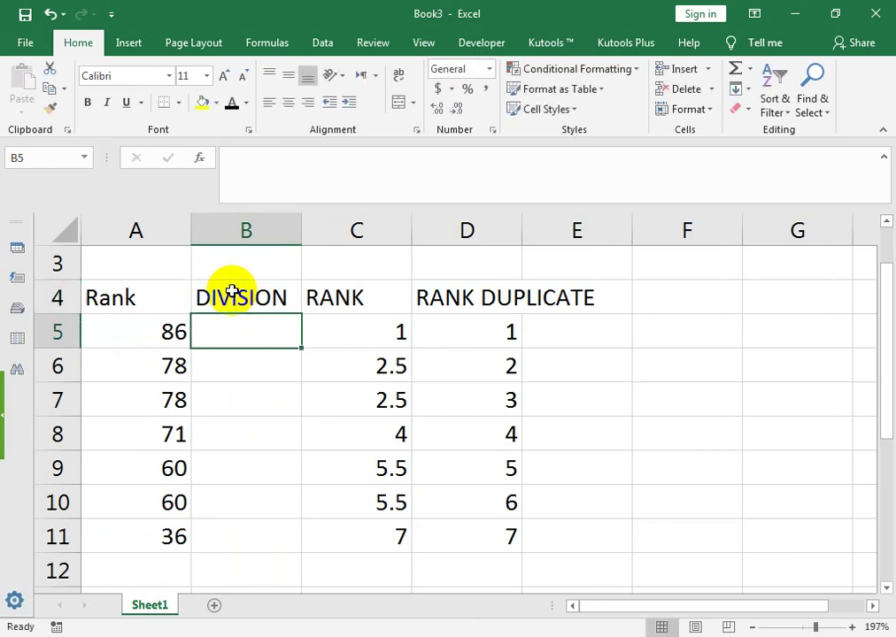
Enter divisions 1, 2, 1 for the first three scores.
{"action": "type", "text": "1"}
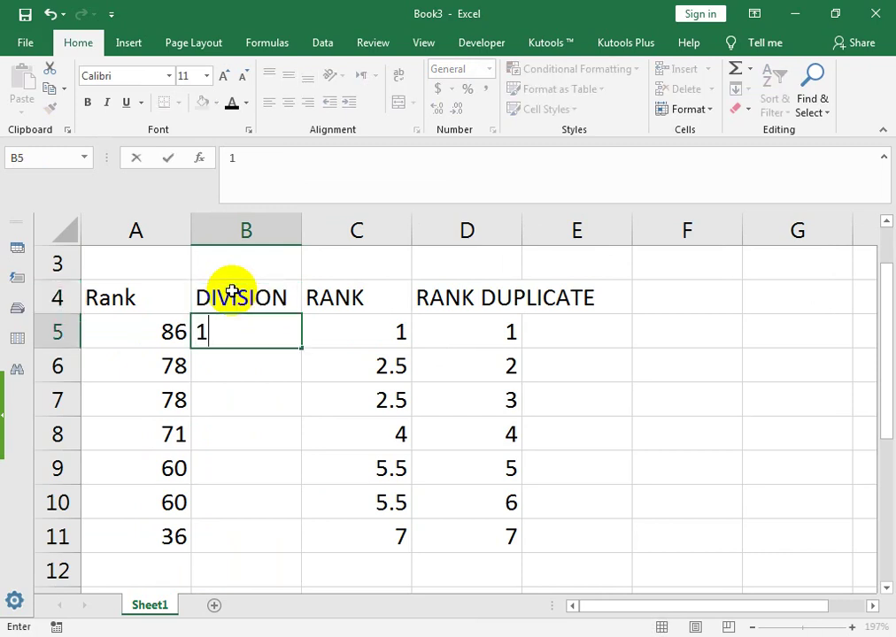
{"action": "key", "text": "Return"}
{"action": "type", "text": "2"}
{"action": "key", "text": "Return"}
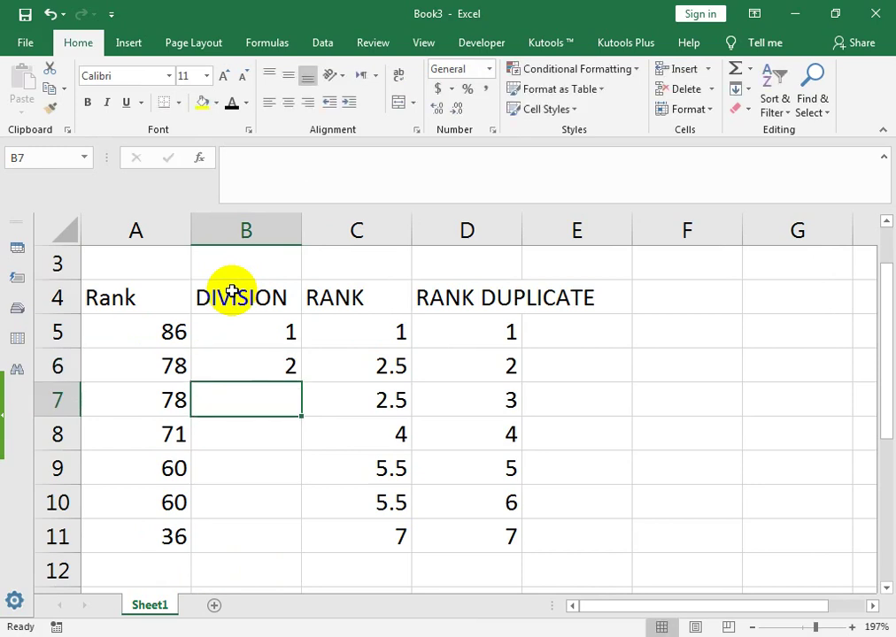
{"action": "type", "text": "1"}
{"action": "key", "text": "Return"}
{"action": "key", "text": "Up"}
{"action": "key", "text": "Up"}
{"action": "key", "text": "Left"}
{"action": "key", "text": "Right"}
{"action": "key", "text": "Down"}
{"action": "key", "text": "Left"}
{"action": "key", "text": "Right"}
{"action": "key", "text": "Right"}
{"action": "key", "text": "Right"}
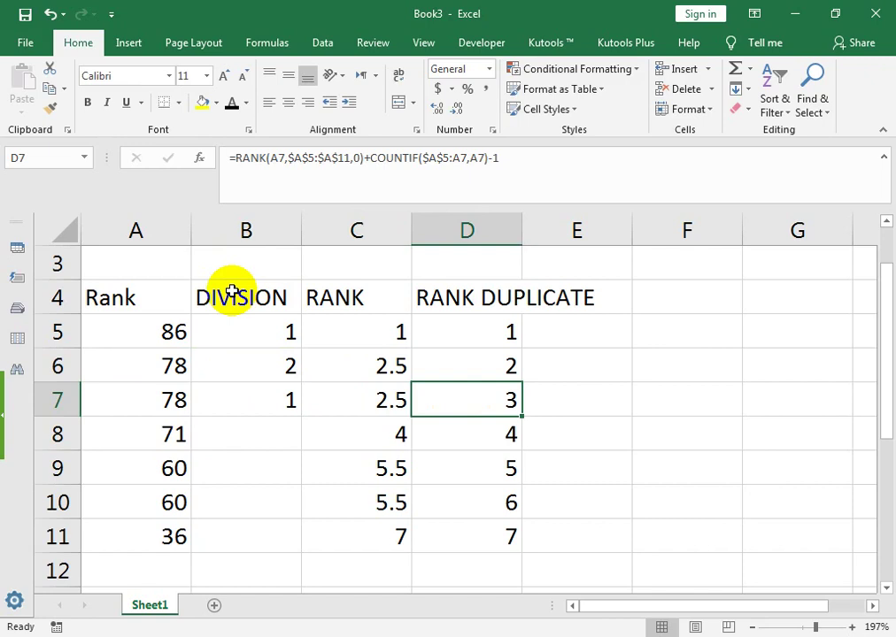
{"action": "key", "text": "Left"}
{"action": "key", "text": "Left"}
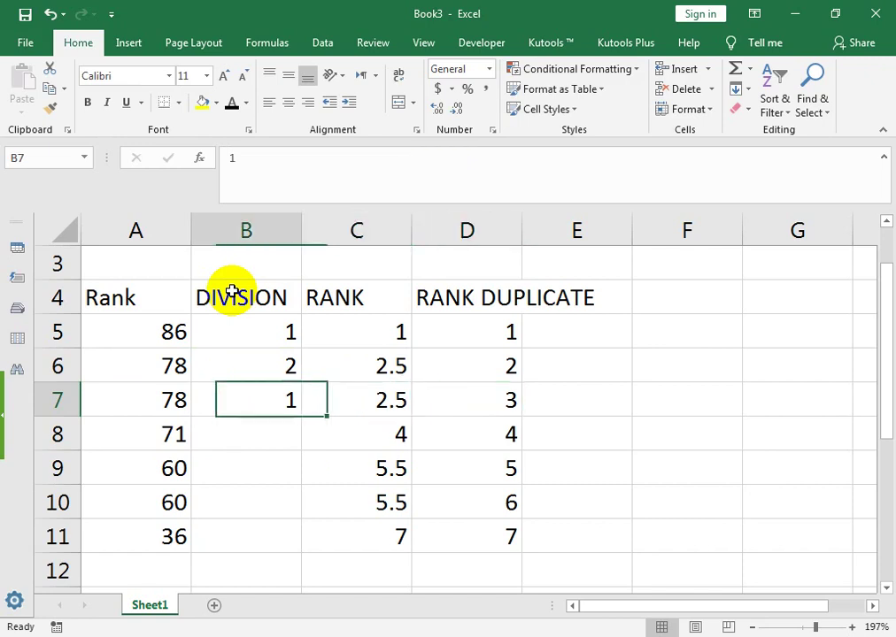
{"action": "key", "text": "Down"}
Enter divisions 1, 2, 1, 1 for the remaining four scores.
{"action": "type", "text": "1"}
{"action": "key", "text": "Return"}
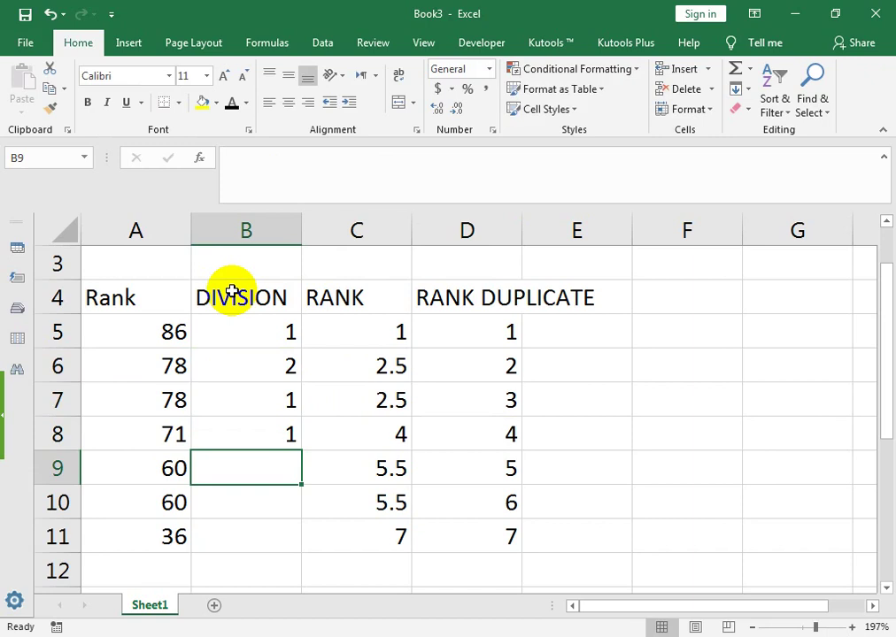
{"action": "type", "text": "2"}
{"action": "key", "text": "Return"}
{"action": "type", "text": "1"}
{"action": "key", "text": "Return"}
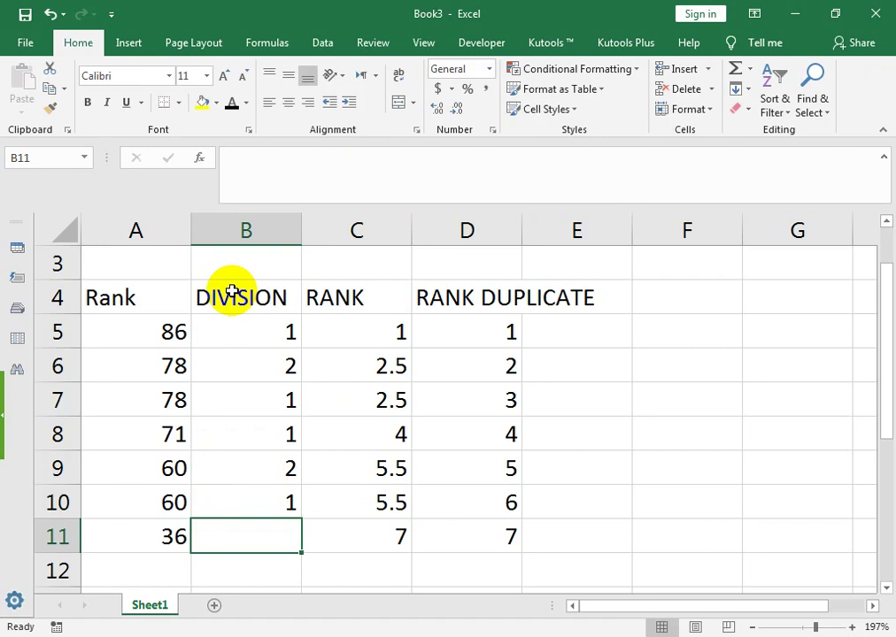
{"action": "type", "text": "1"}
{"action": "key", "text": "Tab"}
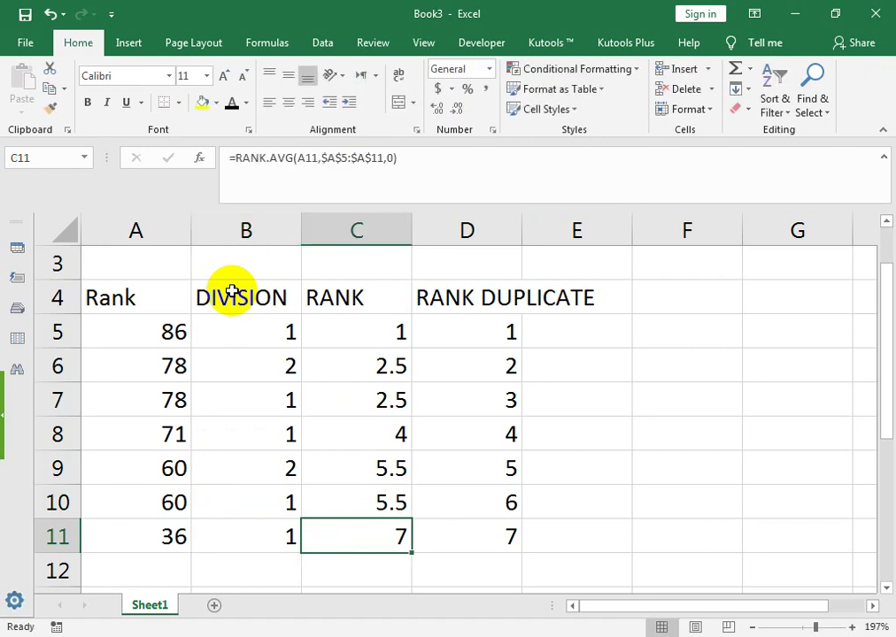
{"action": "key", "text": "Right"}
{"action": "key", "text": "Right"}
{"action": "key", "text": "Up"}
Wrap RANK DUPLICATE in D4 onto two lines, narrowing column D and raising row 4.
{"action": "key", "text": "Up"}
{"action": "key", "text": "Up"}
{"action": "key", "text": "Up"}
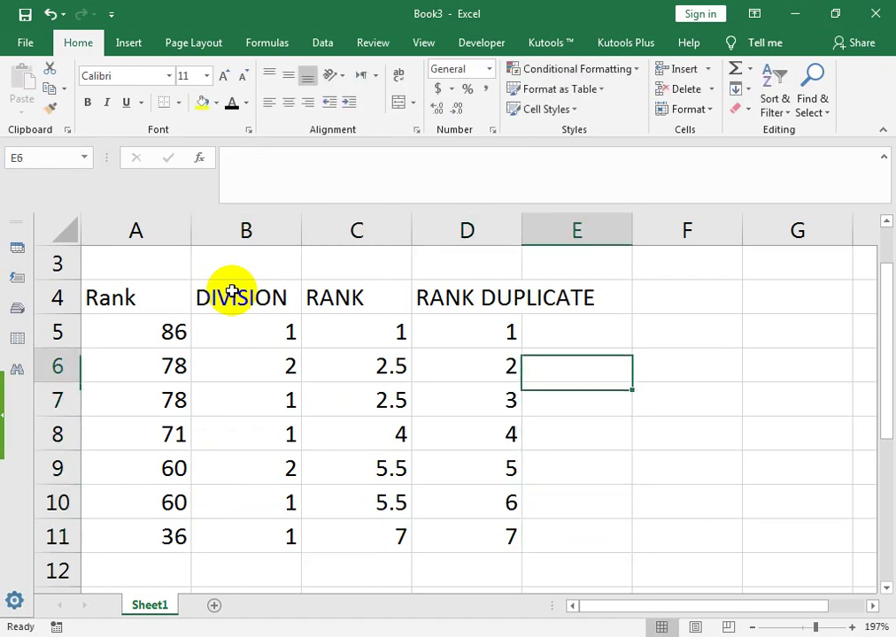
{"action": "key", "text": "Up"}
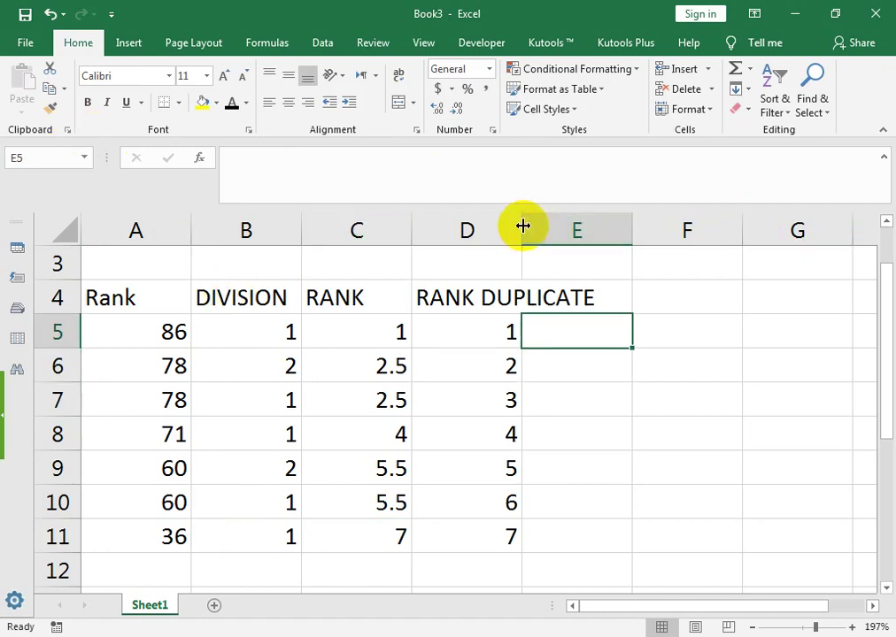
{"action": "double_click", "coordinate": [522, 229]}
{"action": "left_click_drag", "start_coordinate": [64, 301], "coordinate": [60, 330]}
{"action": "left_click", "coordinate": [457, 288]}
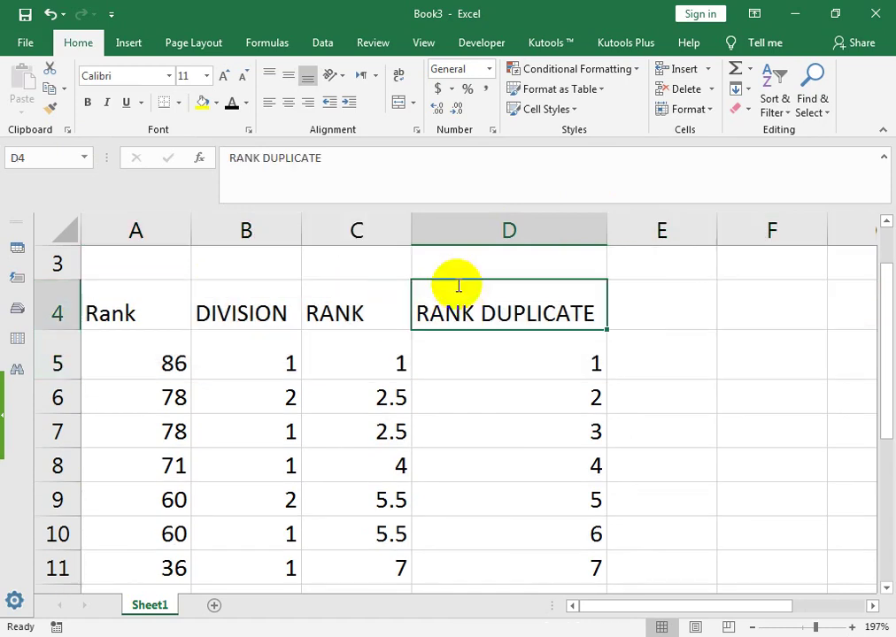
{"action": "left_click", "coordinate": [398, 76]}
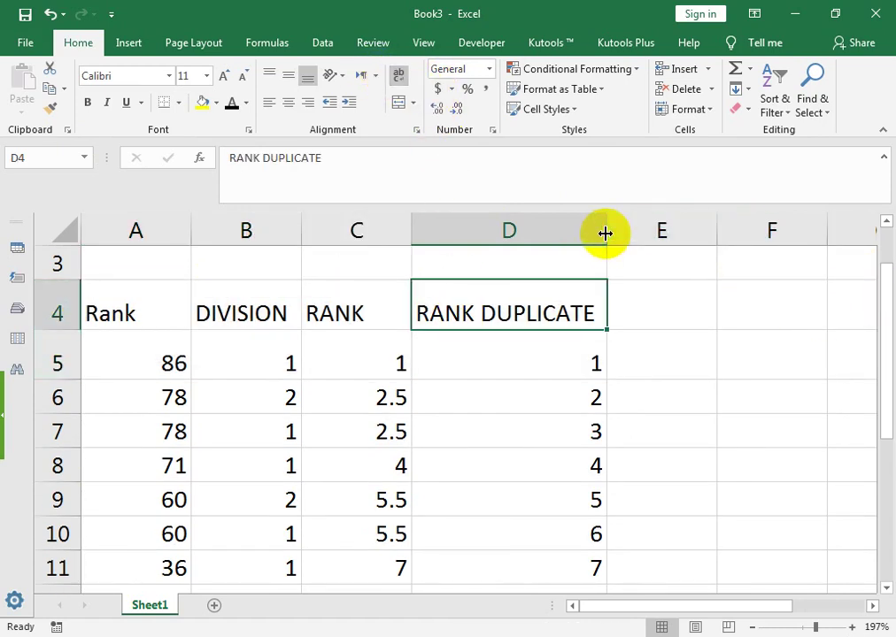
{"action": "left_click_drag", "start_coordinate": [604, 233], "coordinate": [543, 246]}
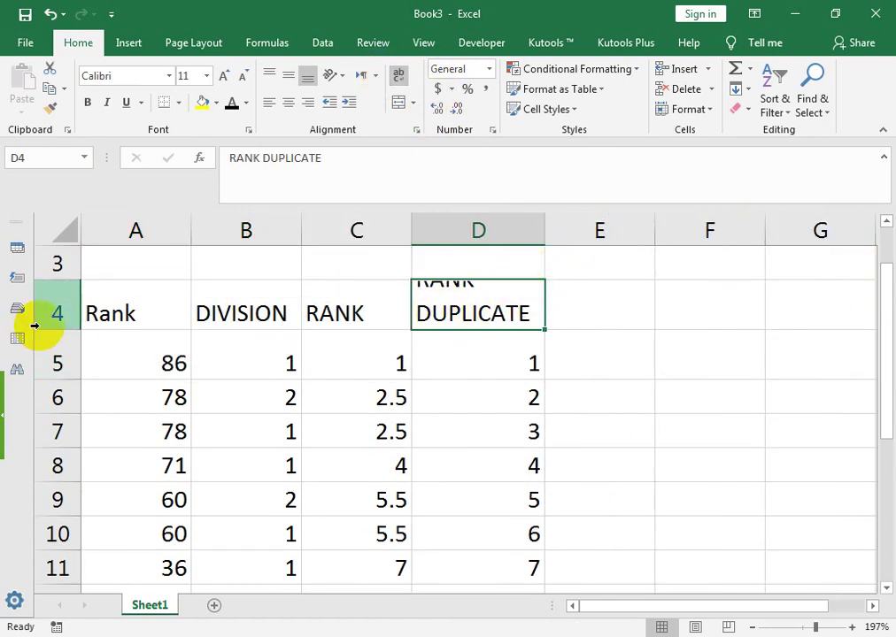
{"action": "left_click_drag", "start_coordinate": [44, 329], "coordinate": [51, 346]}
Centre the A4:D4 headings horizontally and vertically.
{"action": "mouse_move", "coordinate": [177, 310]}
{"action": "left_mouse_down"}
{"action": "mouse_move", "coordinate": [592, 339]}
{"action": "mouse_move", "coordinate": [516, 319]}
{"action": "left_mouse_up"}
{"action": "left_click", "coordinate": [289, 99]}
{"action": "left_click", "coordinate": [288, 78]}
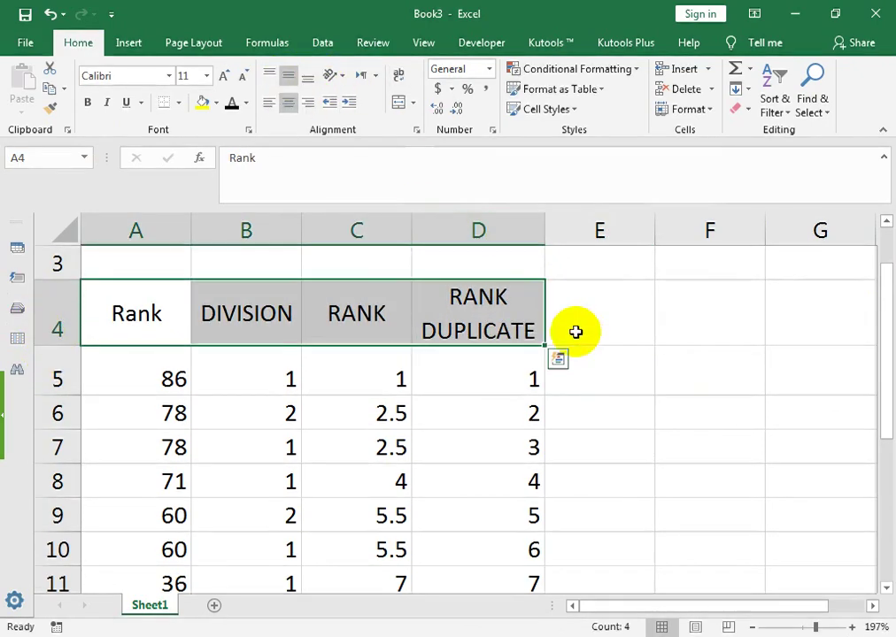
{"action": "left_click", "coordinate": [576, 332]}
{"action": "left_click", "coordinate": [584, 377]}
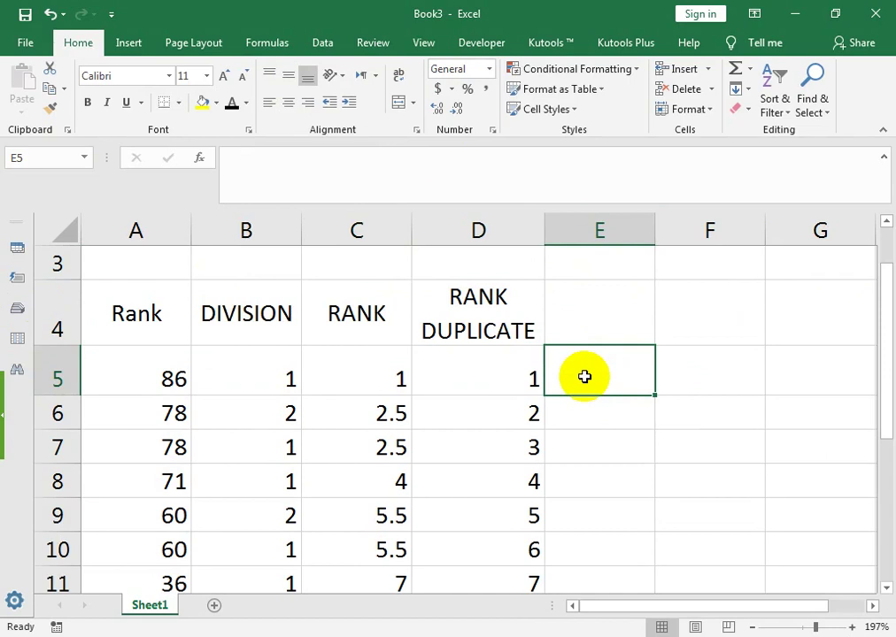
Enter the RANK WITH DIVISION heading in E4.
{"action": "key", "text": "Up"}
{"action": "type", "text": "RA"}
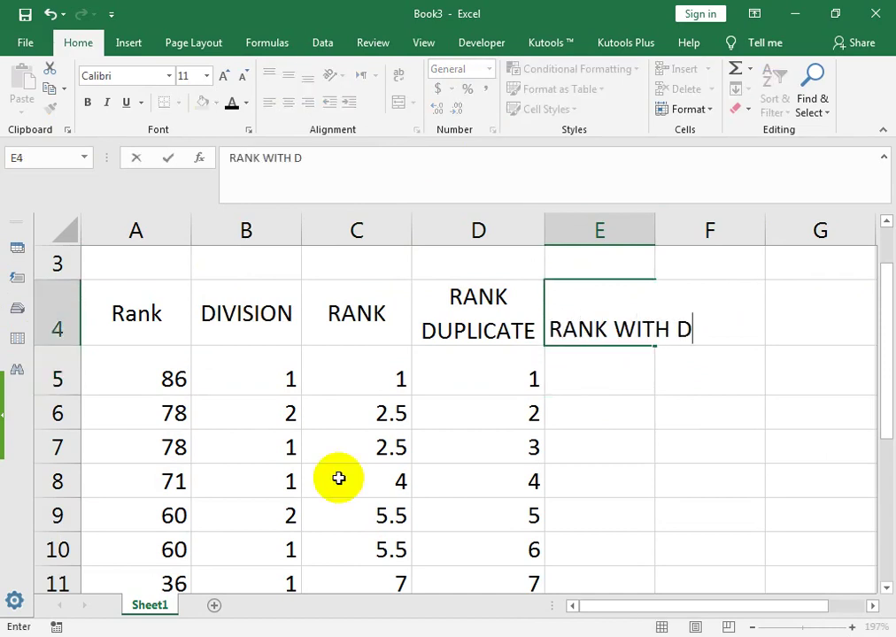
{"action": "key", "text": "Return"}
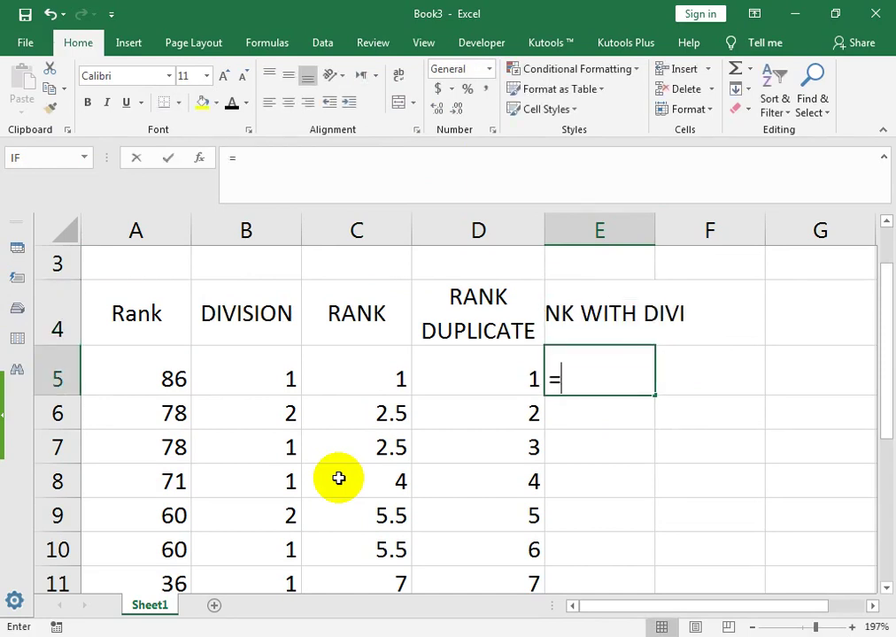
Start E5's formula with RANK.EQ(A5,$A$5:$A$11) and begin adding a COUNTIF term.
{"action": "type", "text": "RN"}
{"action": "key", "text": "BackSpace"}
{"action": "key", "text": "BackSpace"}
{"action": "type", "text": "A"}
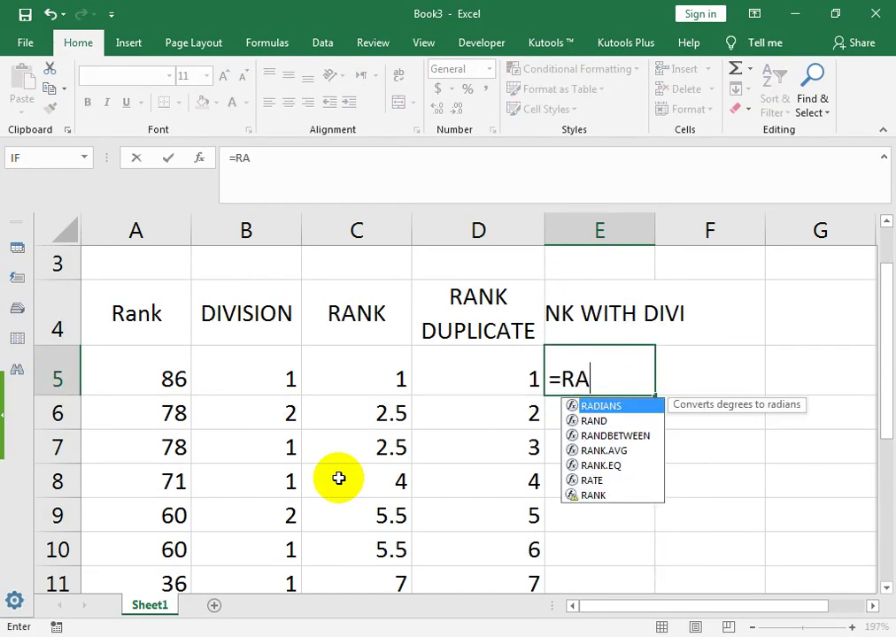
{"action": "type", "text": "N"}
{"action": "key", "text": "Down"}
{"action": "key", "text": "Down"}
{"action": "key", "text": "Down"}
{"action": "key", "text": "Tab"}
{"action": "key", "text": "Left"}
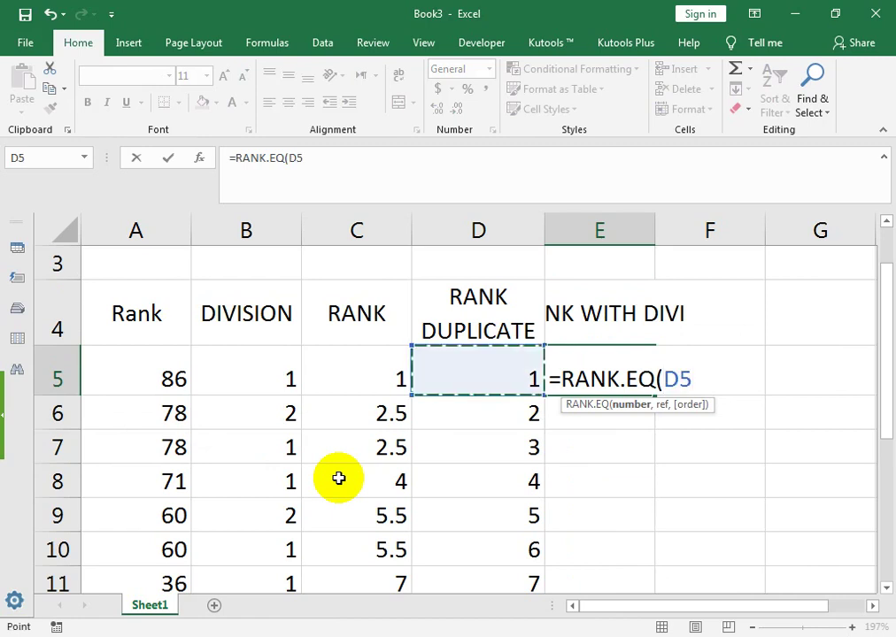
{"action": "key", "text": "Left"}
{"action": "key", "text": "Left"}
{"action": "key", "text": "Left"}
{"action": "type", "text": ","}
{"action": "key", "text": "Left"}
{"action": "key", "text": "Left"}
{"action": "key", "text": "Left"}
{"action": "key", "text": "Left"}
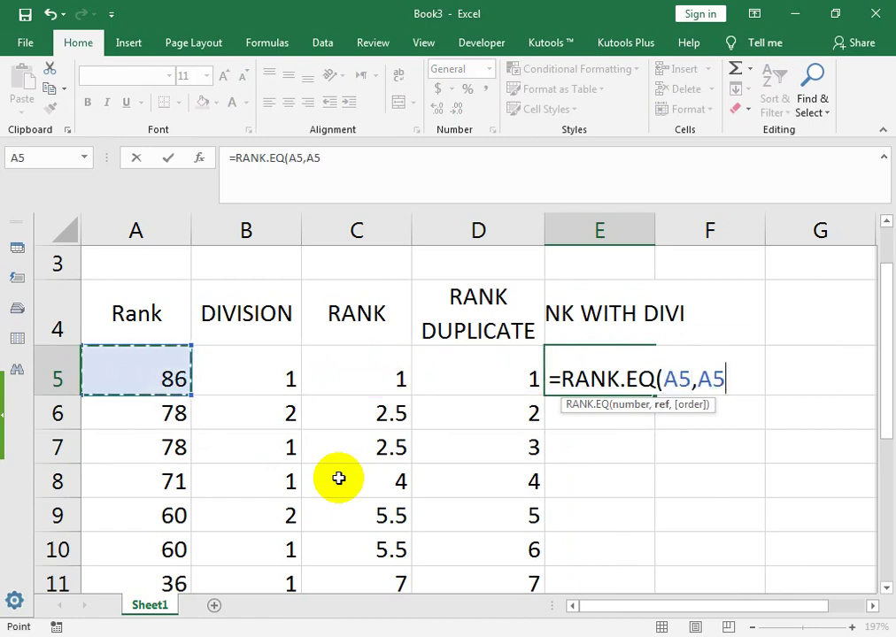
{"action": "key", "text": "ctrl+shift+Down"}
{"action": "key", "text": "F4"}
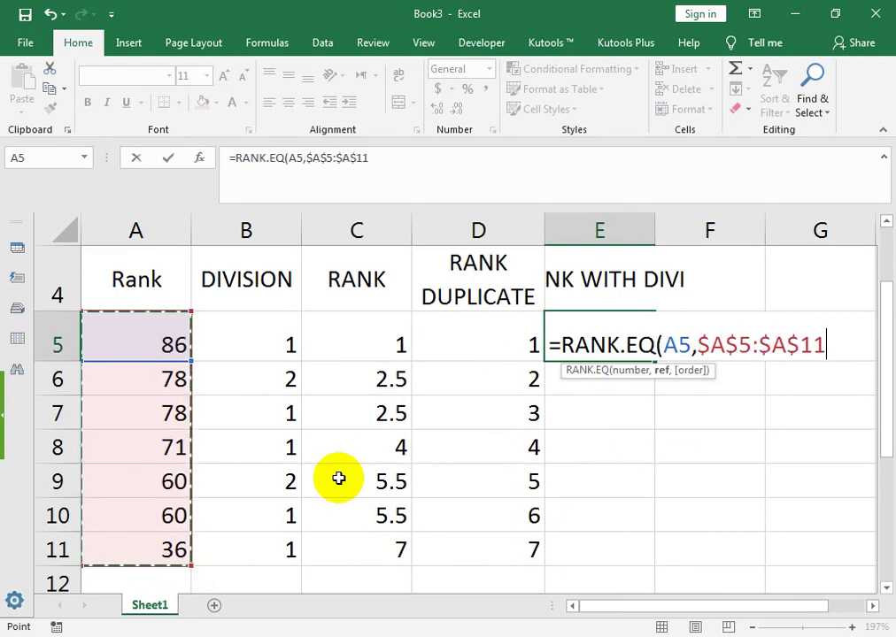
{"action": "type", "text": ","}
{"action": "type", "text": ")"}
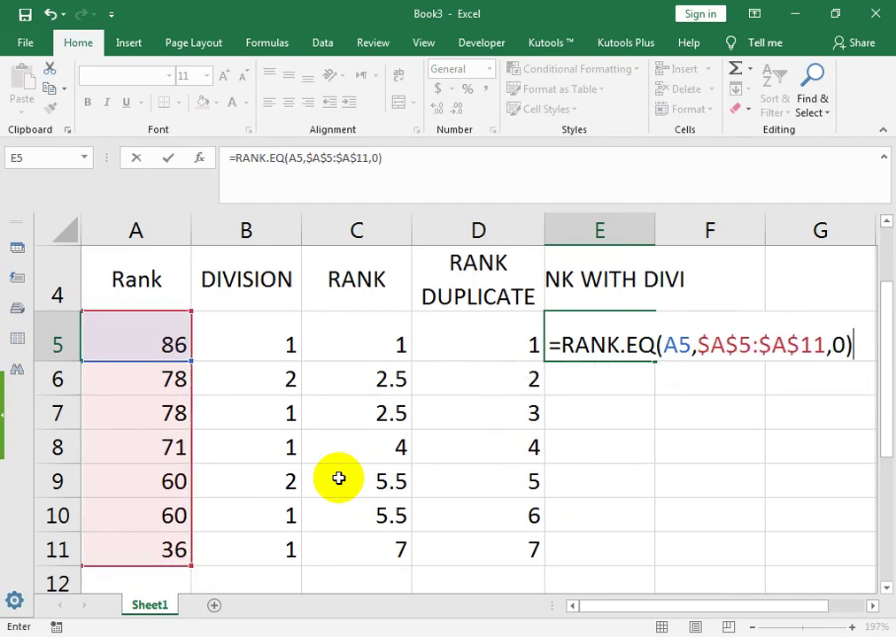
{"action": "type", "text": "COUNTIF"}
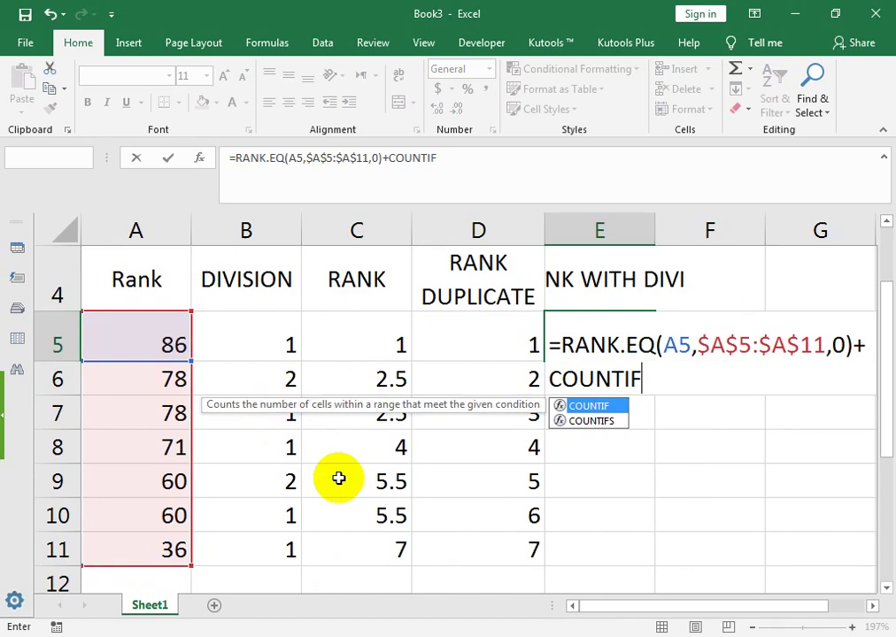
Recover from the accidentally entered formula, restoring the E4 heading and reopening E5.
{"action": "key", "text": "Return"}
{"action": "type", "text": "("}
{"action": "key", "text": "Escape"}
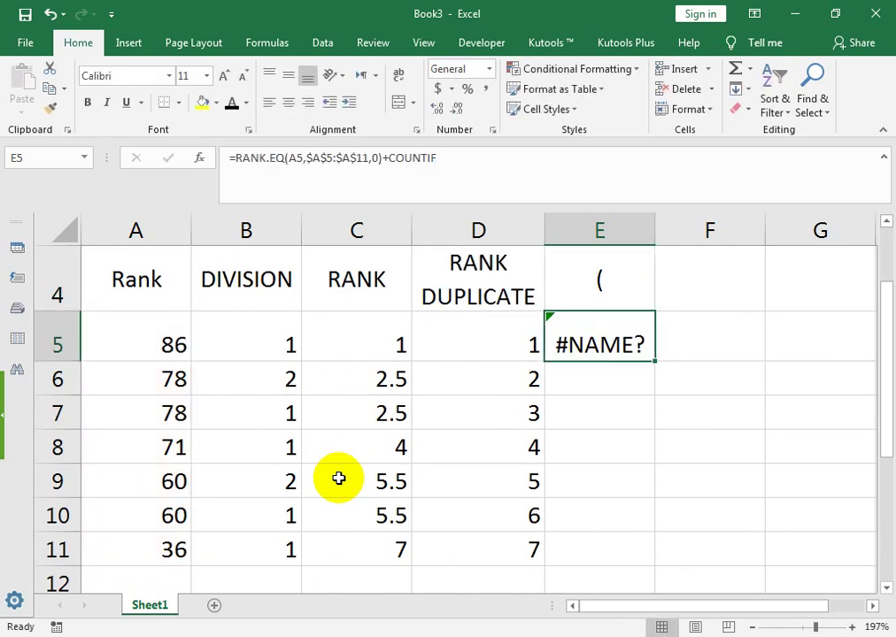
{"action": "key", "text": "ctrl+z"}
{"action": "key", "text": "Down"}
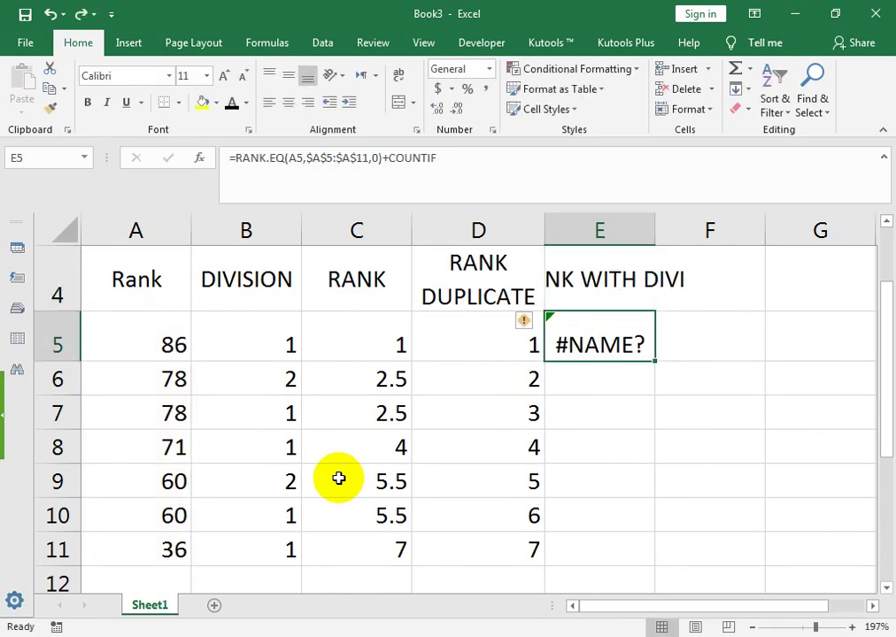
{"action": "key", "text": "F2"}
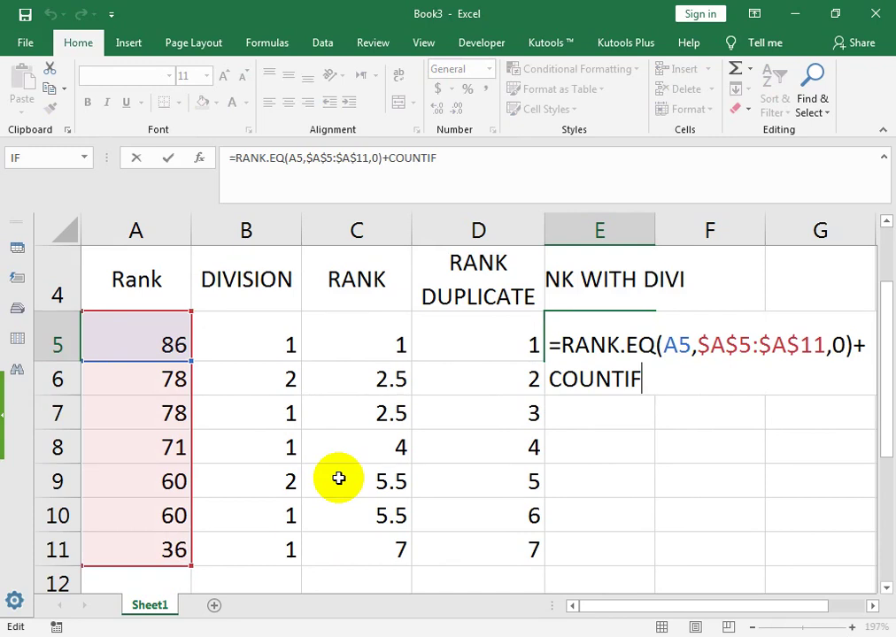
Add COUNTIFS with the absolute score range $A$5:$A$11 and criterion A5.
{"action": "type", "text": "S("}
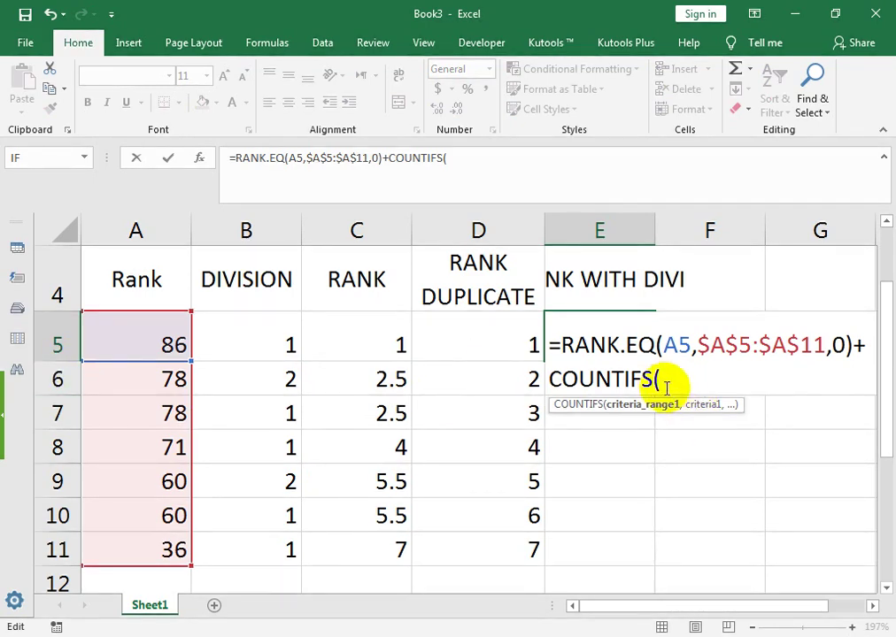
{"action": "left_click", "coordinate": [165, 331]}
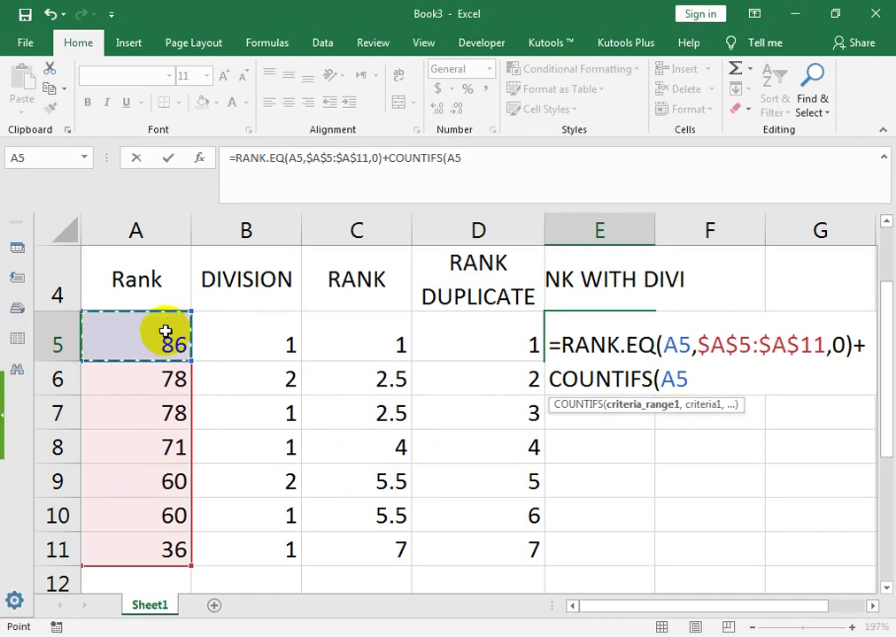
{"action": "double_click", "coordinate": [666, 379]}
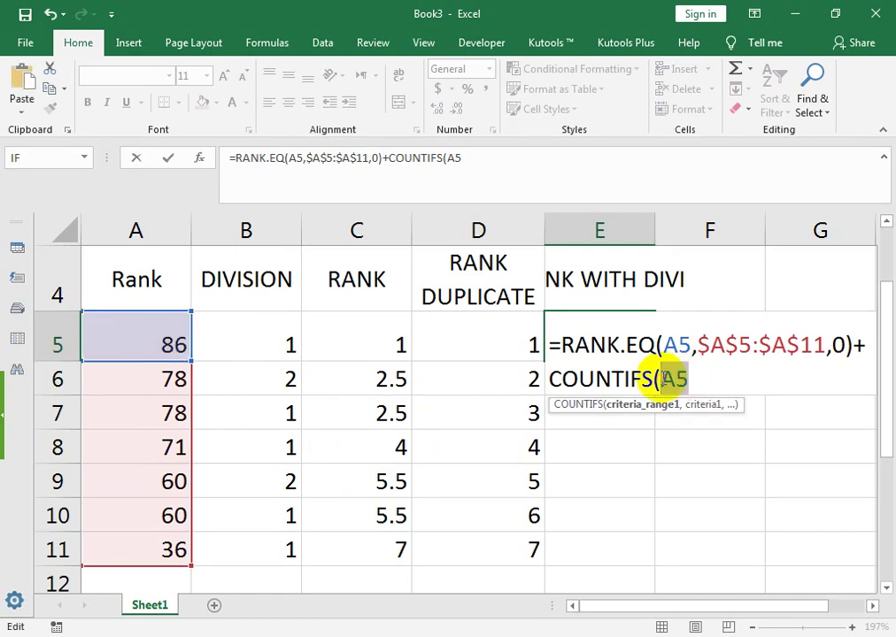
{"action": "key", "text": "BackSpace"}
{"action": "left_click_drag", "start_coordinate": [169, 339], "coordinate": [148, 549]}
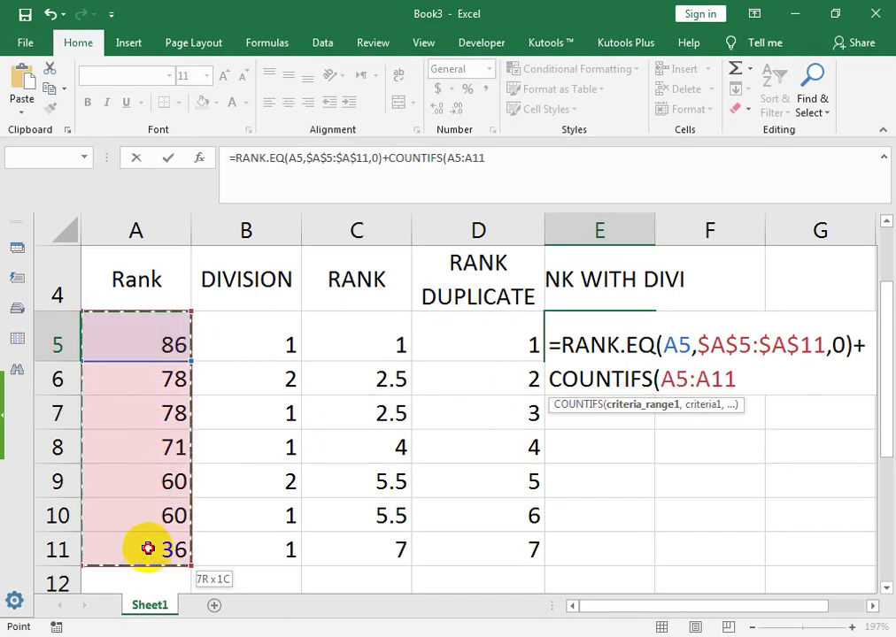
{"action": "key", "text": "F4"}
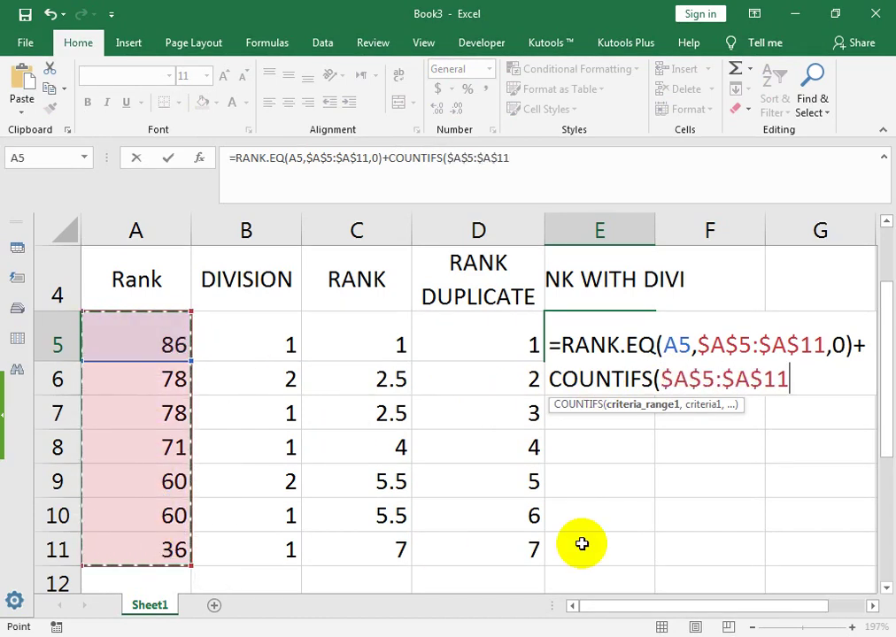
{"action": "type", "text": ","}
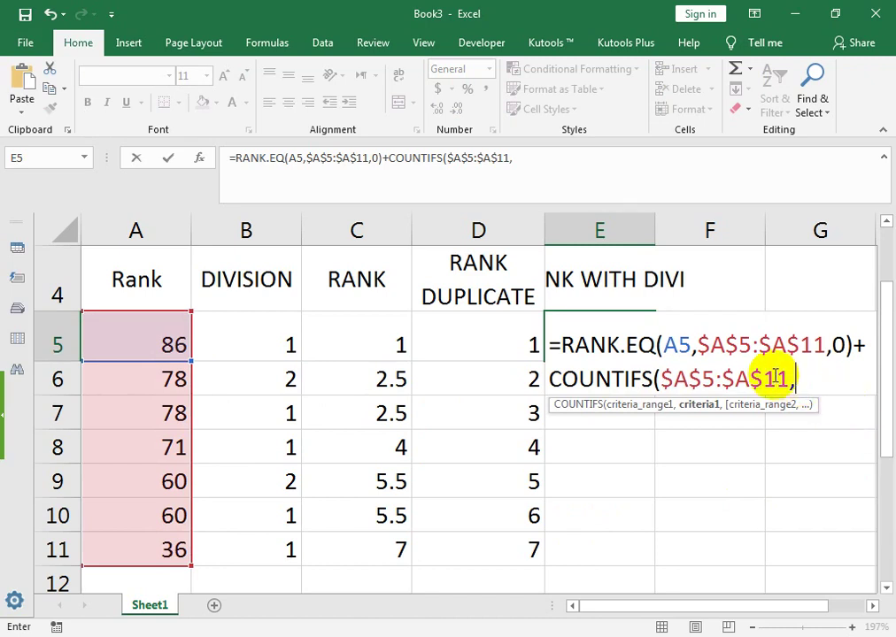
{"action": "left_click", "coordinate": [147, 335]}
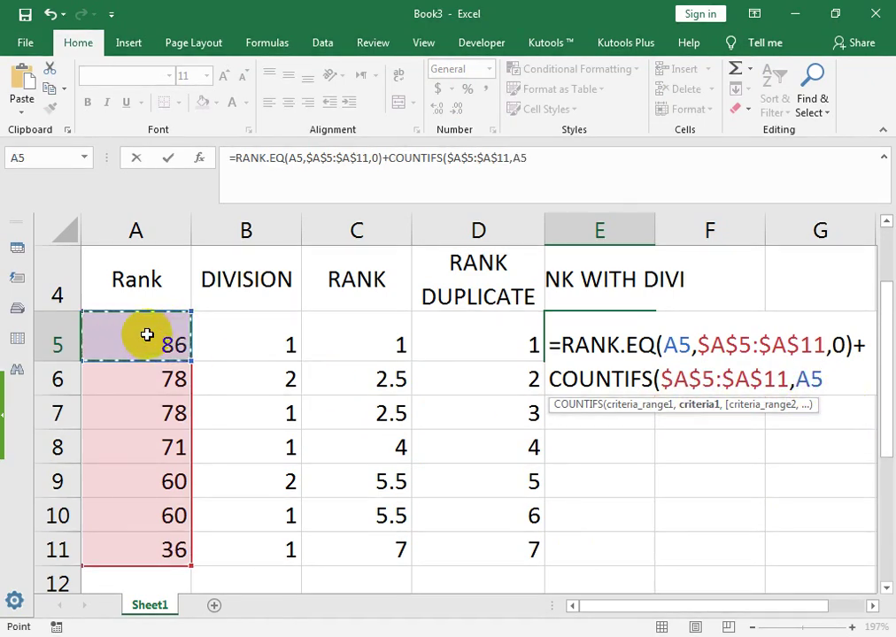
Add the absolute division range $B$5:$B$11 compared against B5 and enter the formula.
{"action": "type", "text": ","}
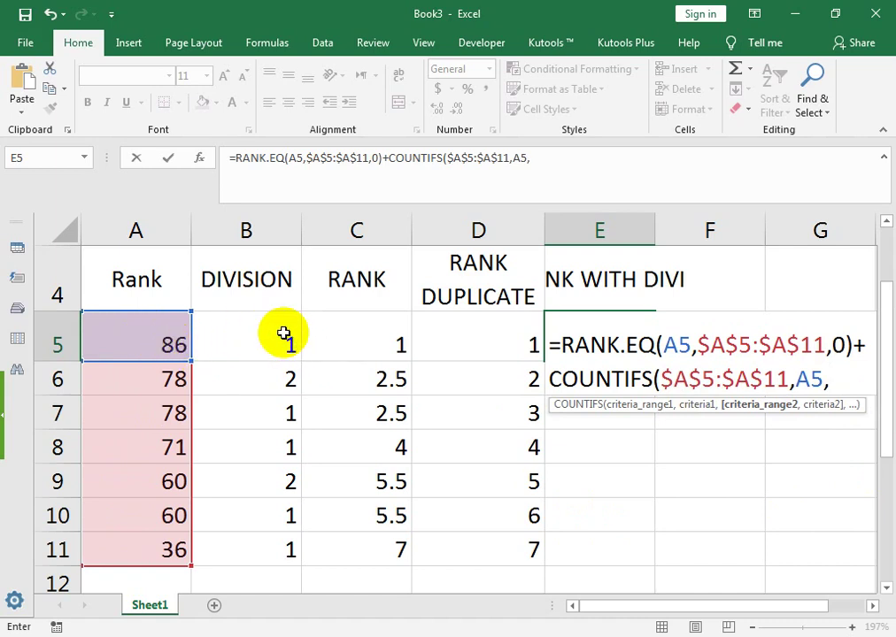
{"action": "left_click_drag", "start_coordinate": [246, 329], "coordinate": [247, 553]}
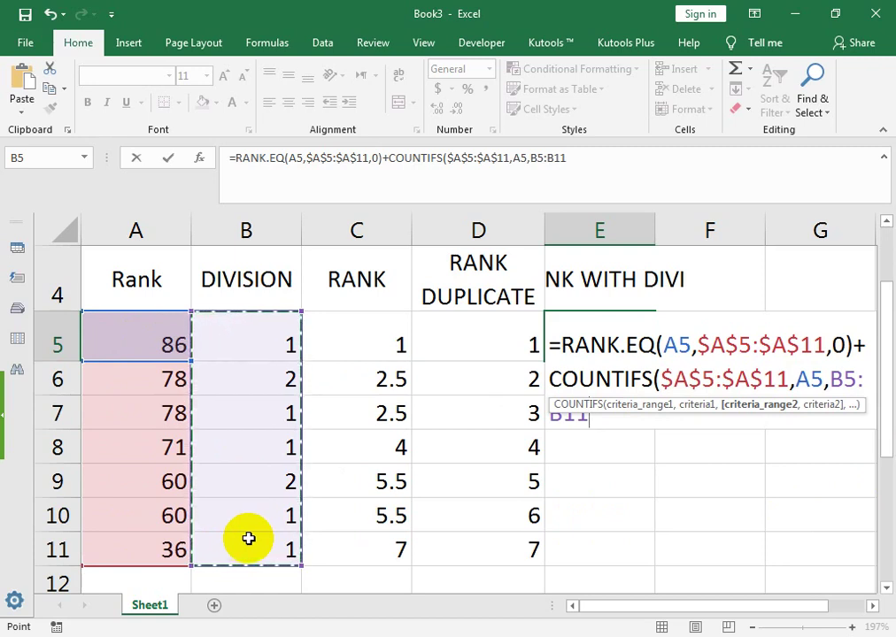
{"action": "key", "text": "F4"}
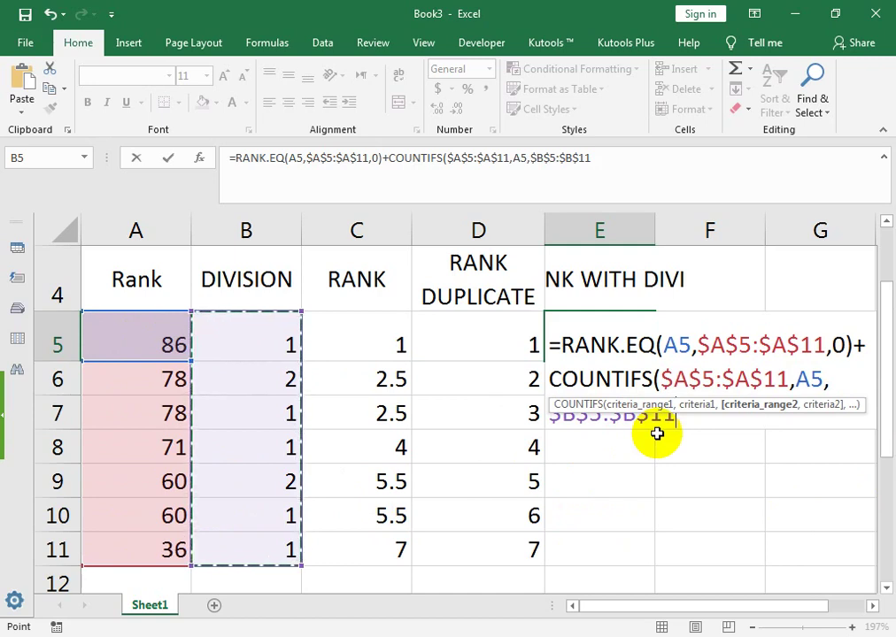
{"action": "type", "text": ",\">\"&"}
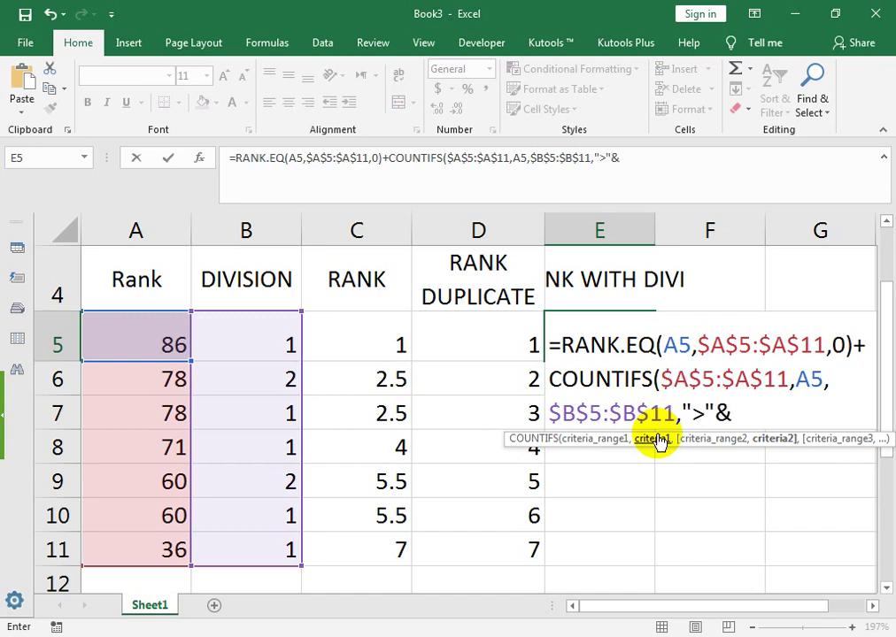
{"action": "left_click", "coordinate": [266, 332]}
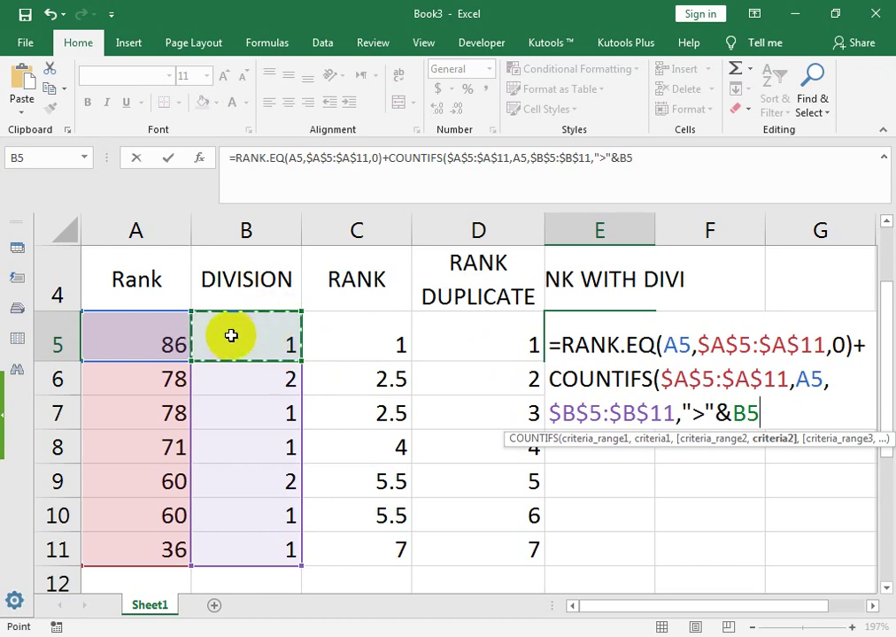
{"action": "type", "text": ")"}
{"action": "key", "text": "Return"}
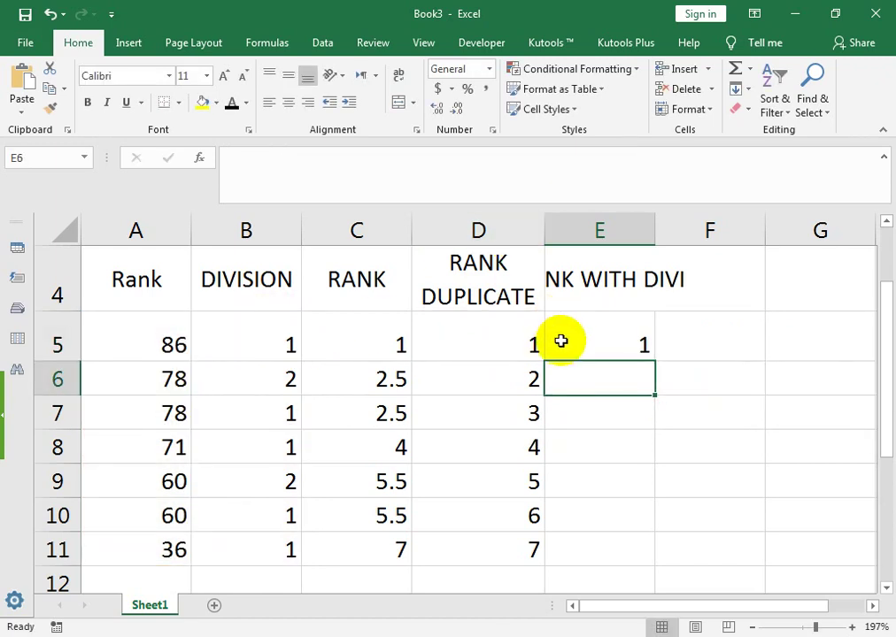
Fill the RANK.EQ+COUNTIFS formula from E5 to E11, then review the tied 78 scores' ranks.
{"action": "left_click", "coordinate": [562, 342]}
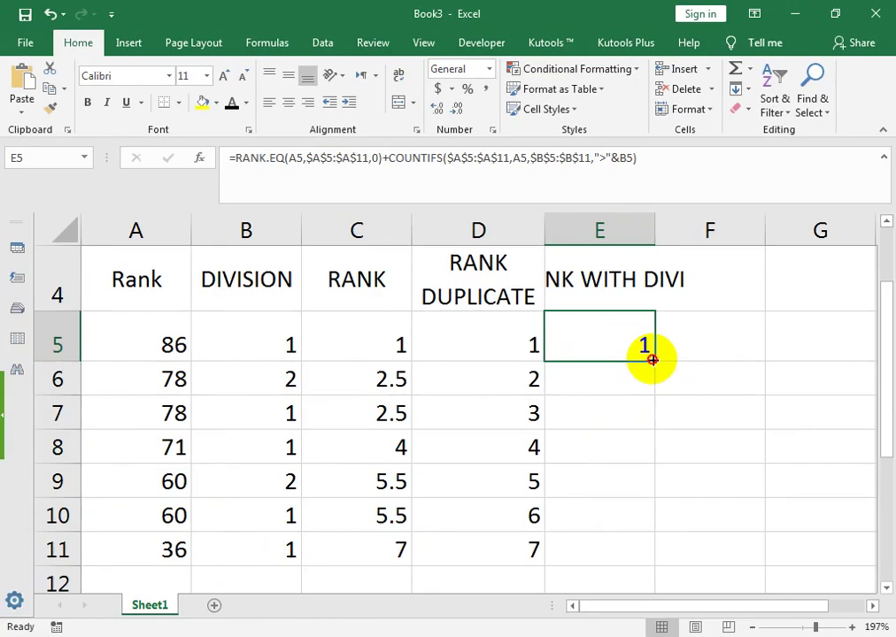
{"action": "mouse_move", "coordinate": [652, 360]}
{"action": "left_mouse_down"}
{"action": "mouse_move", "coordinate": [663, 543]}
{"action": "mouse_move", "coordinate": [655, 554]}
{"action": "left_mouse_up"}
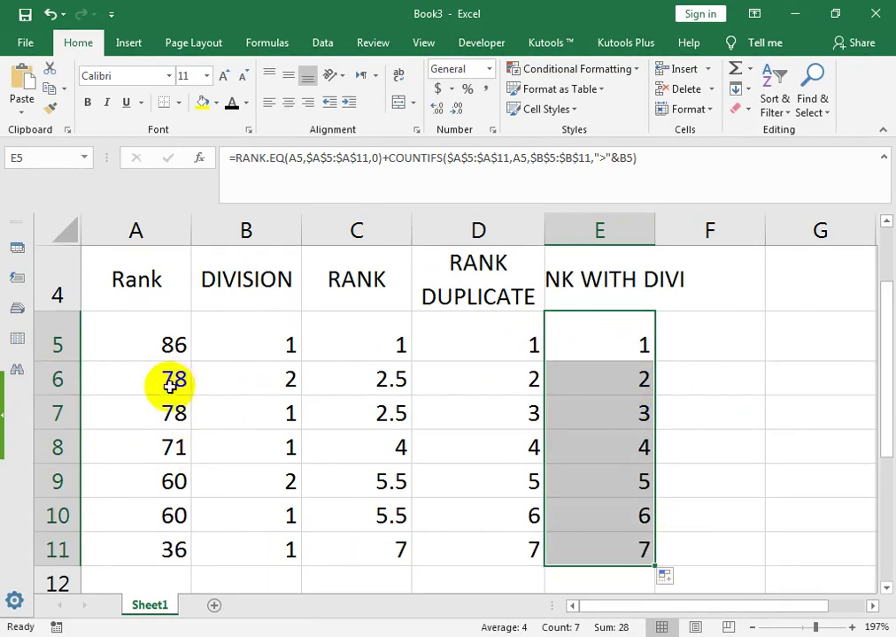
{"action": "left_click", "coordinate": [248, 378]}
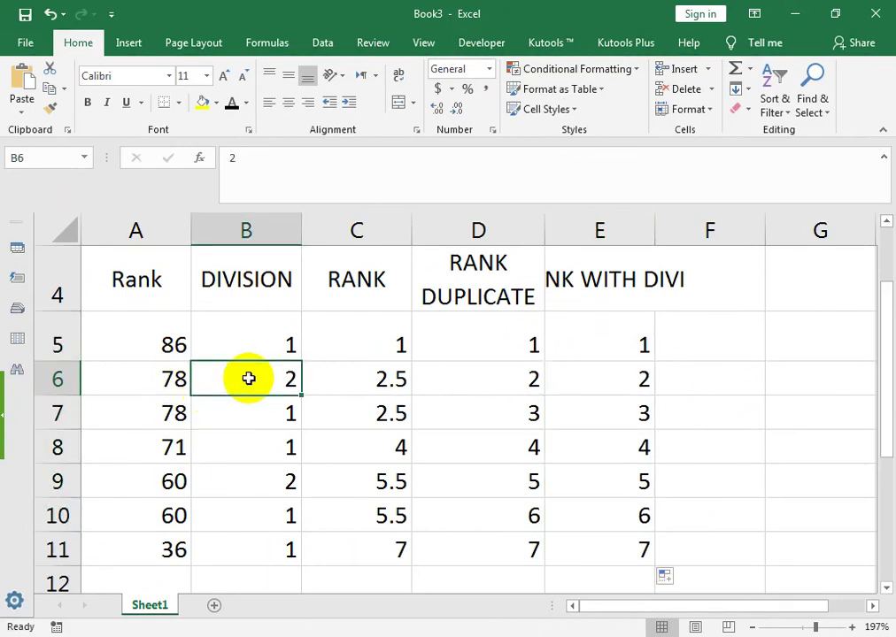
{"action": "left_click", "coordinate": [628, 348]}
{"action": "double_click", "coordinate": [616, 350]}
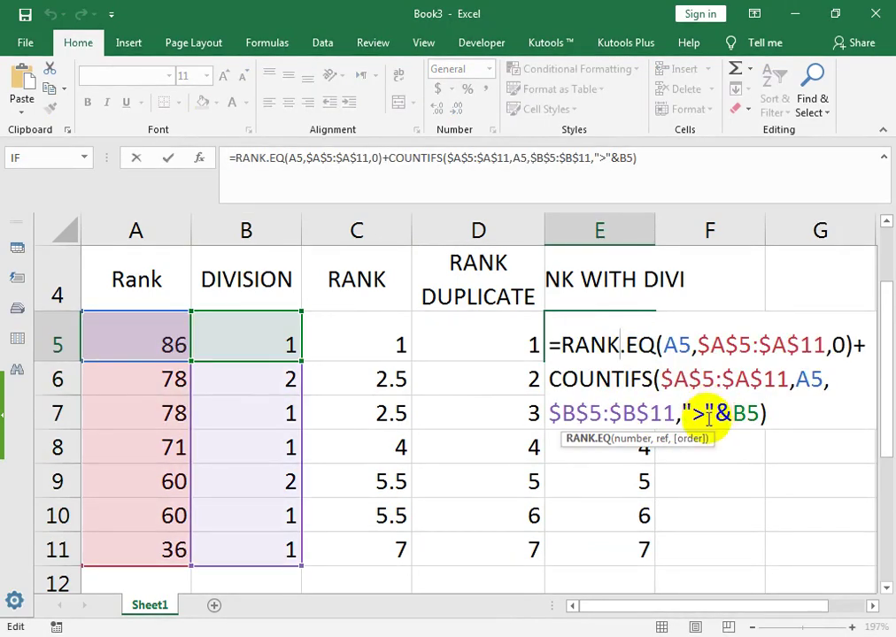
{"action": "key", "text": "Return"}
{"action": "left_click", "coordinate": [134, 348]}
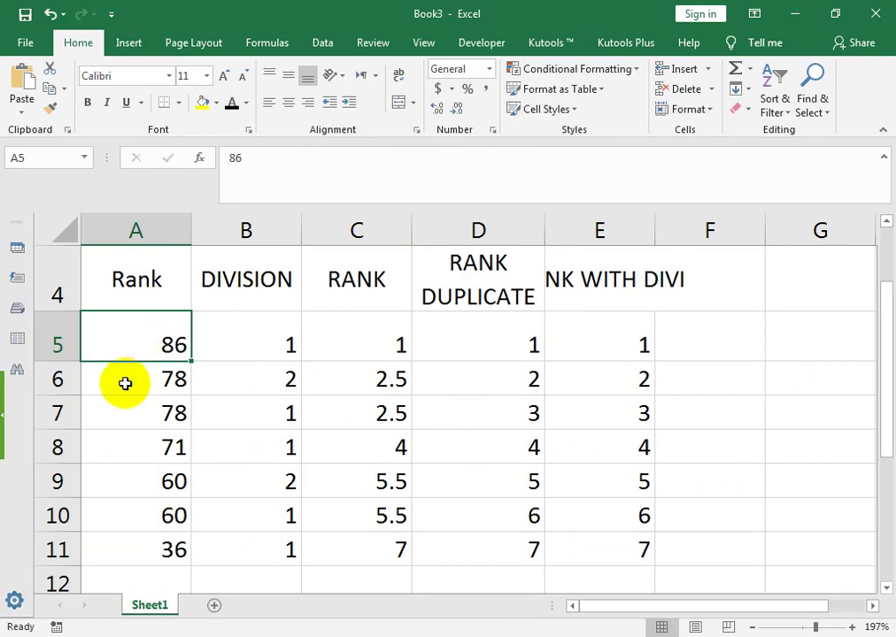
{"action": "left_click_drag", "start_coordinate": [124, 381], "coordinate": [126, 398]}
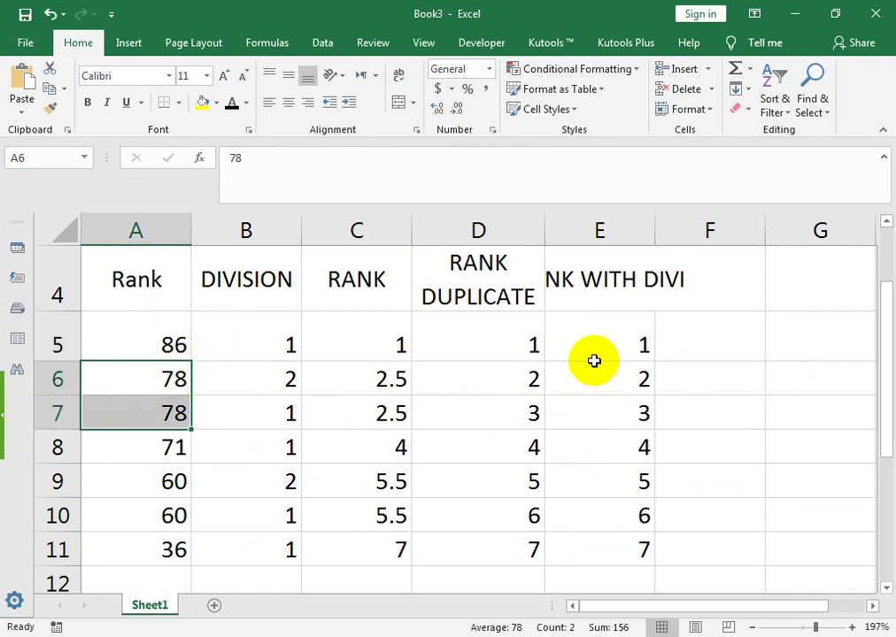
{"action": "left_click", "coordinate": [601, 387]}
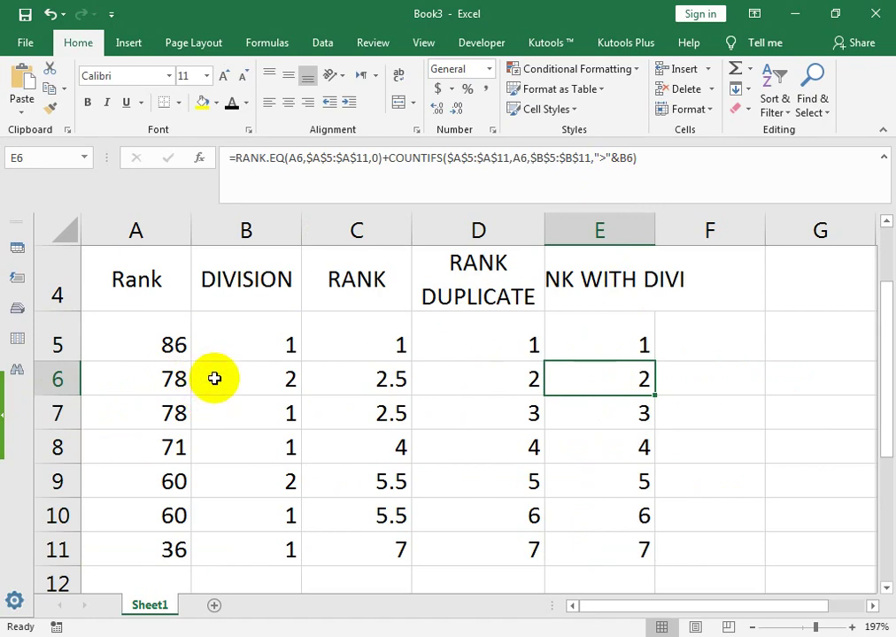
{"action": "double_click", "coordinate": [603, 376]}
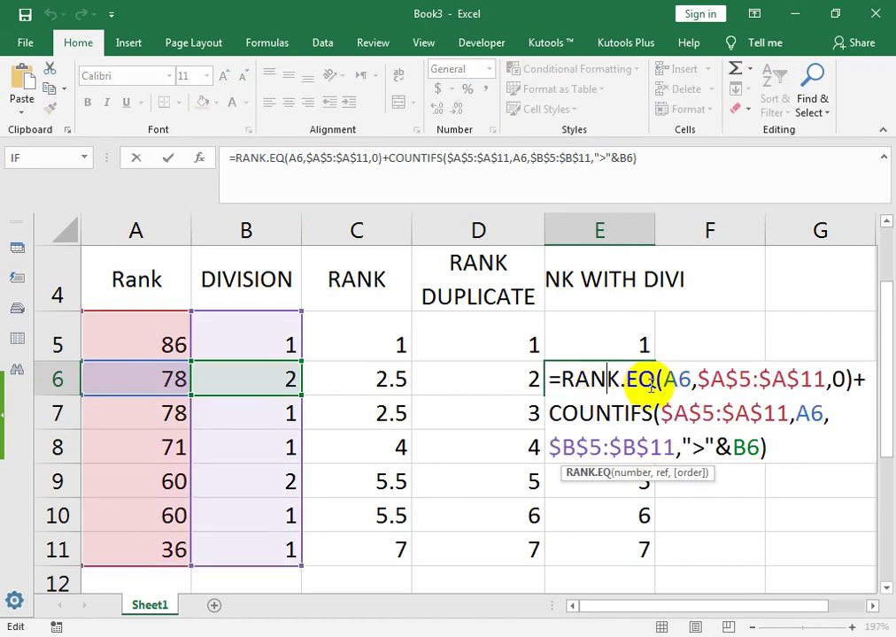
{"action": "left_click", "coordinate": [709, 449]}
{"action": "key", "text": "BackSpace"}
{"action": "type", "text": "<"}
{"action": "key", "text": "Return"}
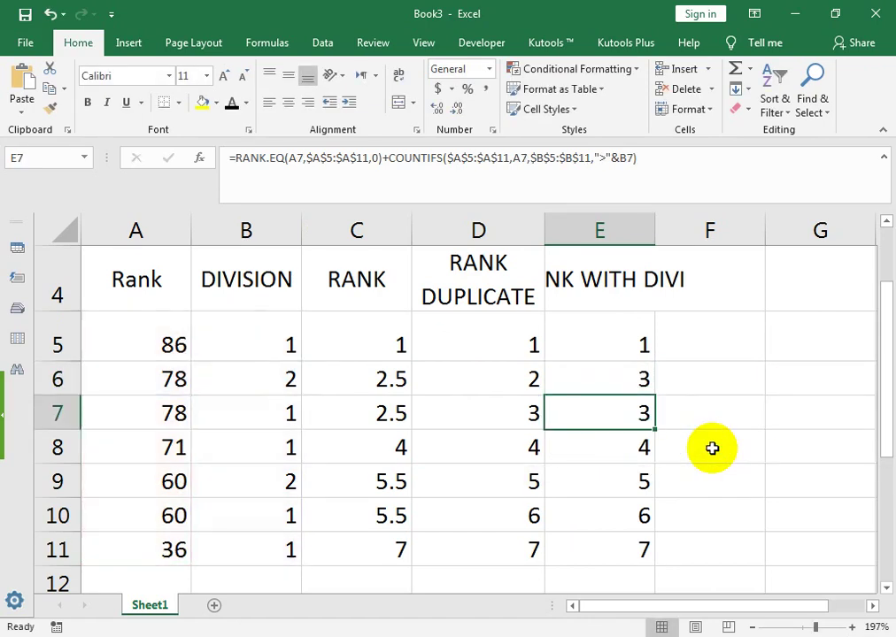
{"action": "left_click", "coordinate": [640, 344]}
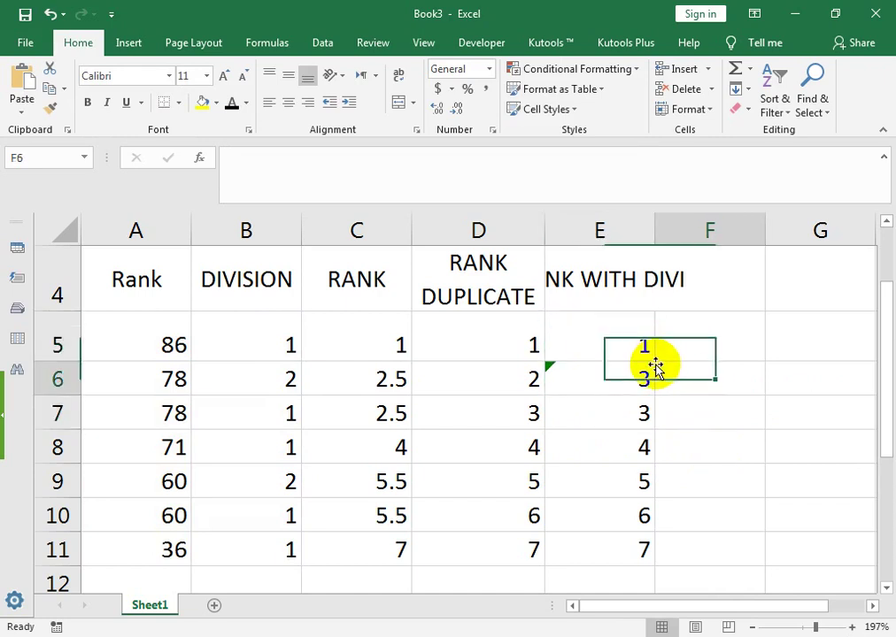
{"action": "double_click", "coordinate": [654, 361]}
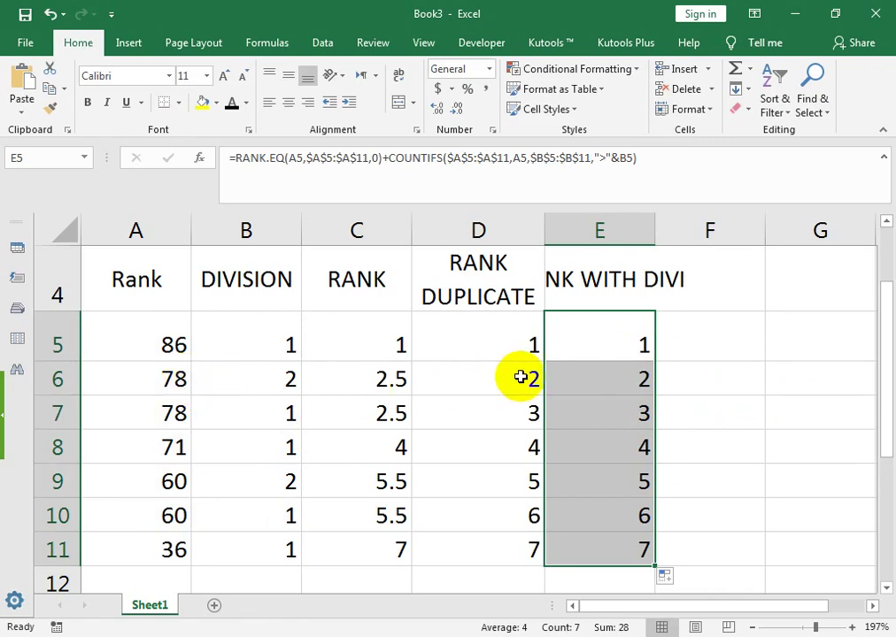
{"action": "left_click", "coordinate": [594, 390]}
{"action": "left_click", "coordinate": [233, 397]}
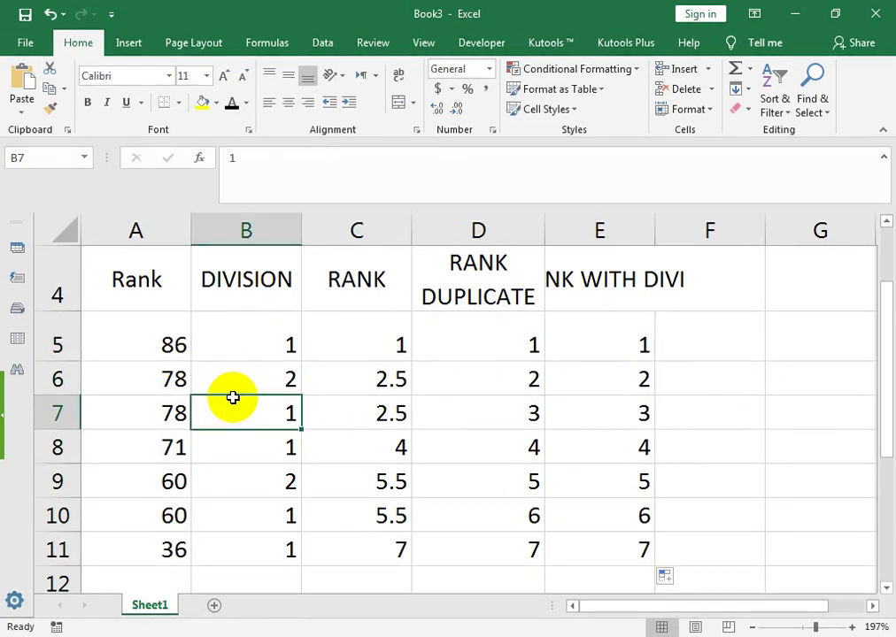
Change the COUNTIFS division comparison in E5 from ">" to "<".
{"action": "double_click", "coordinate": [626, 338]}
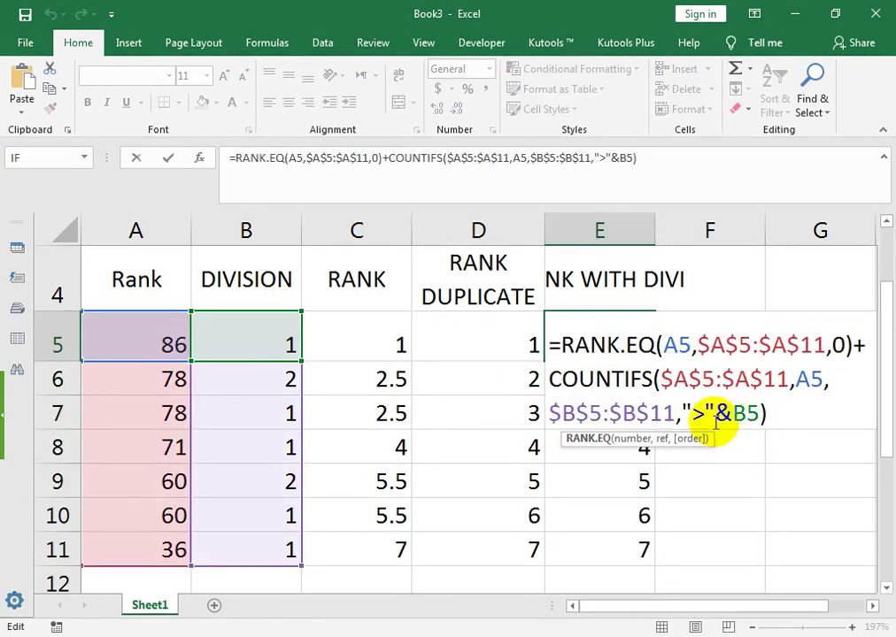
{"action": "left_click", "coordinate": [702, 414]}
{"action": "key", "text": "BackSpace"}
{"action": "type", "text": "<"}
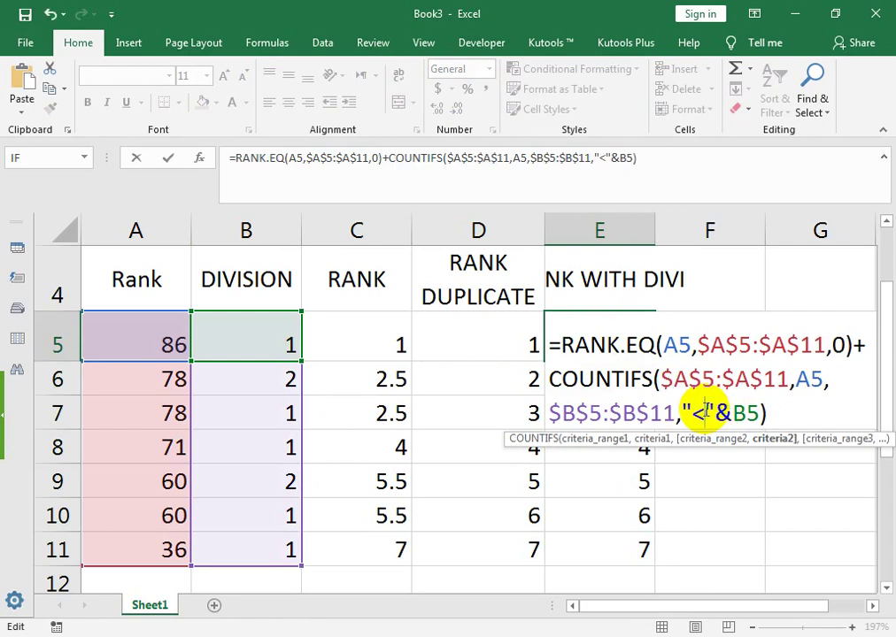
{"action": "key", "text": "Return"}
Fill the edited E5 formula down to E11 and select the DIVISION values.
{"action": "left_click", "coordinate": [646, 349]}
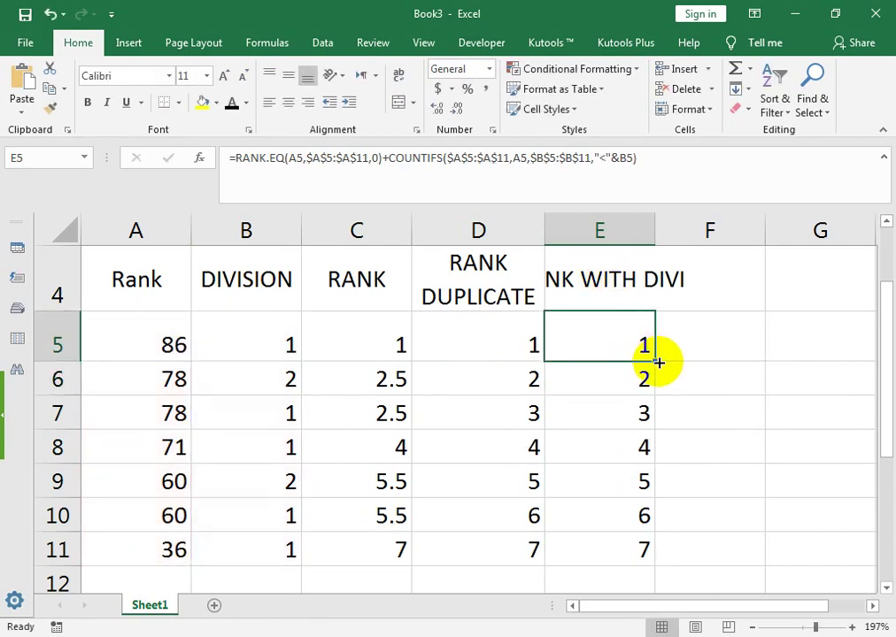
{"action": "double_click", "coordinate": [658, 362]}
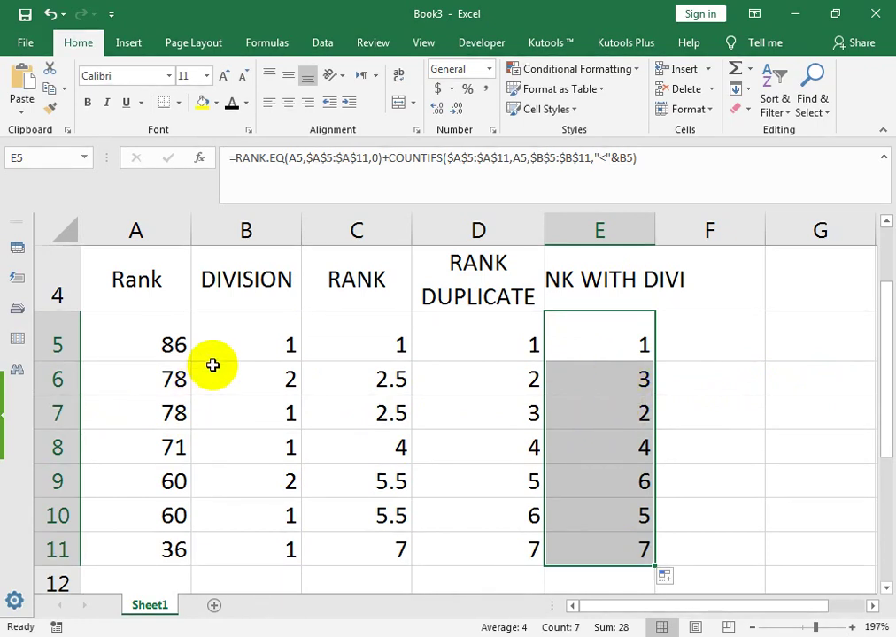
{"action": "left_click_drag", "start_coordinate": [238, 340], "coordinate": [239, 376]}
{"action": "left_click", "coordinate": [246, 381]}
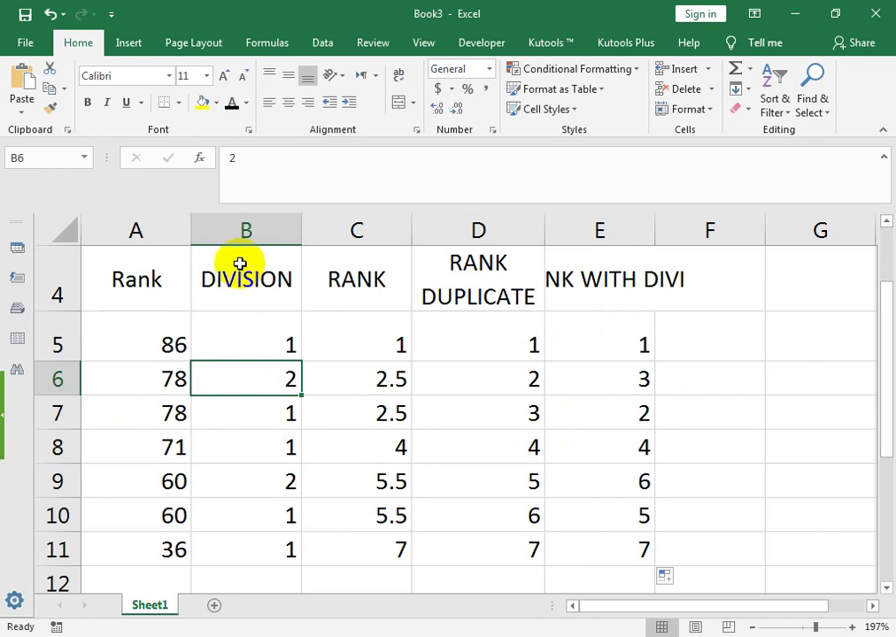
Try sorting by DIVISION Z to A, then undo it to restore the score order.
{"action": "key", "text": "Up"}
{"action": "key", "text": "Up"}
{"action": "left_click", "coordinate": [773, 105]}
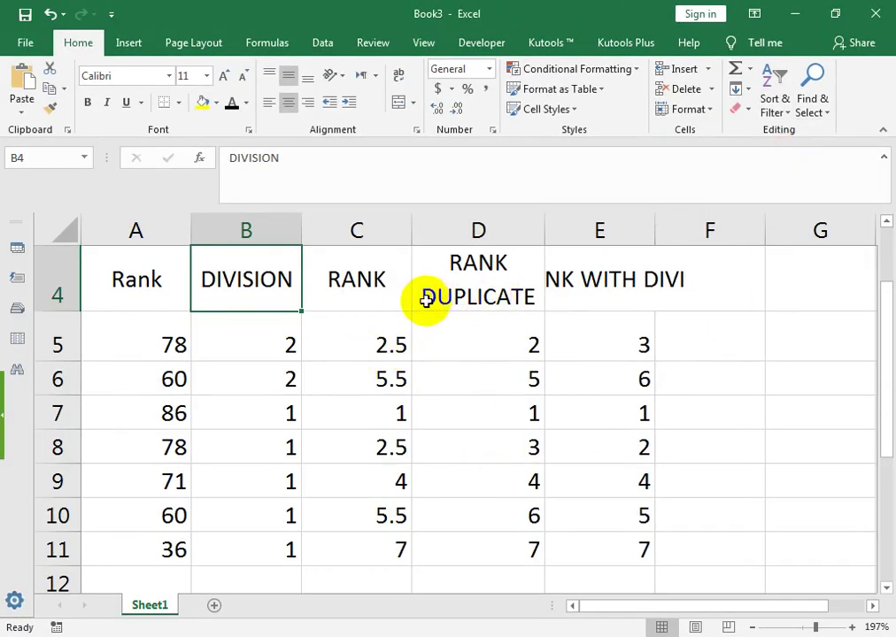
{"action": "left_click", "coordinate": [138, 292]}
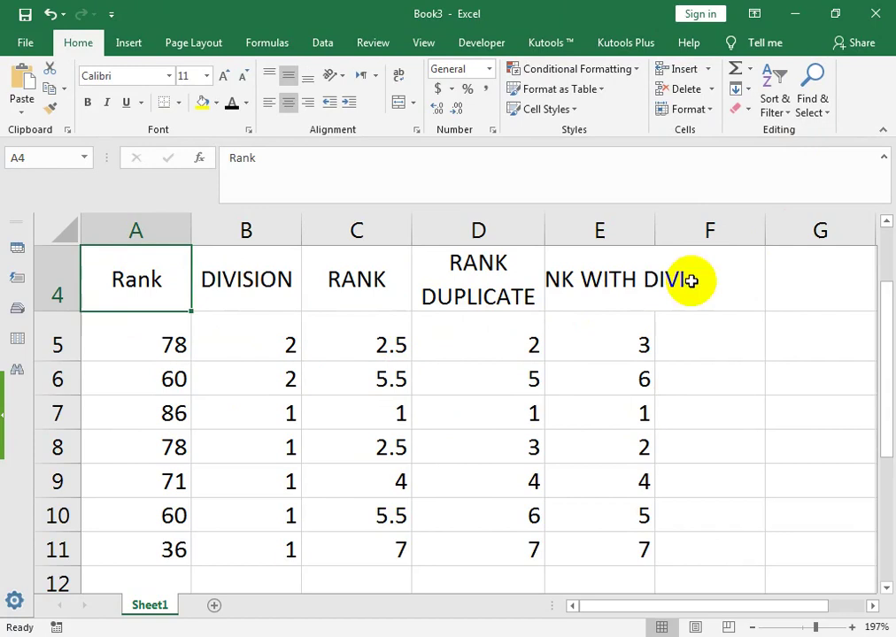
{"action": "left_click", "coordinate": [774, 107]}
{"action": "left_click", "coordinate": [824, 152]}
{"action": "key", "text": "F2"}
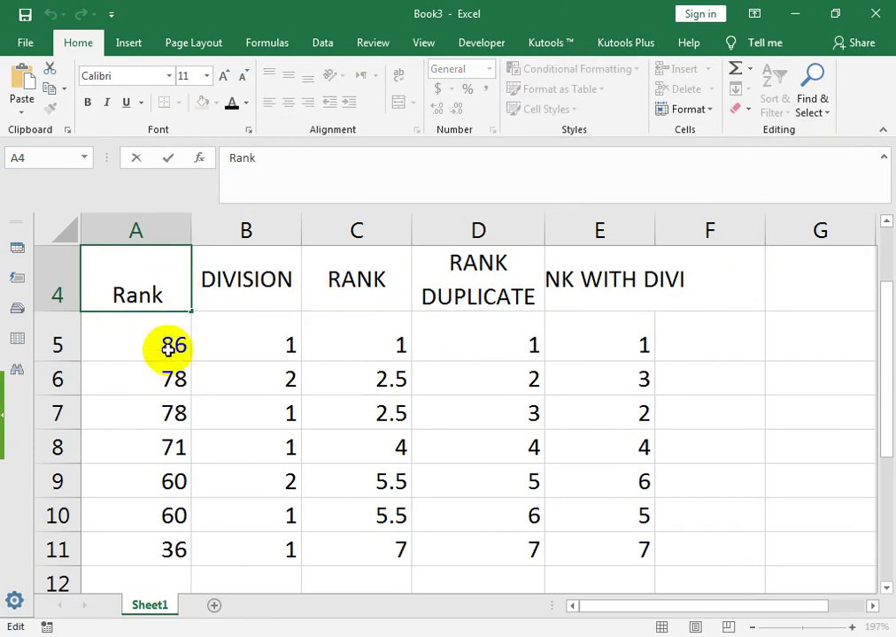
Check the tied 78 scores' divisions and ranks, then autofit column E to its header.
{"action": "left_click", "coordinate": [156, 411]}
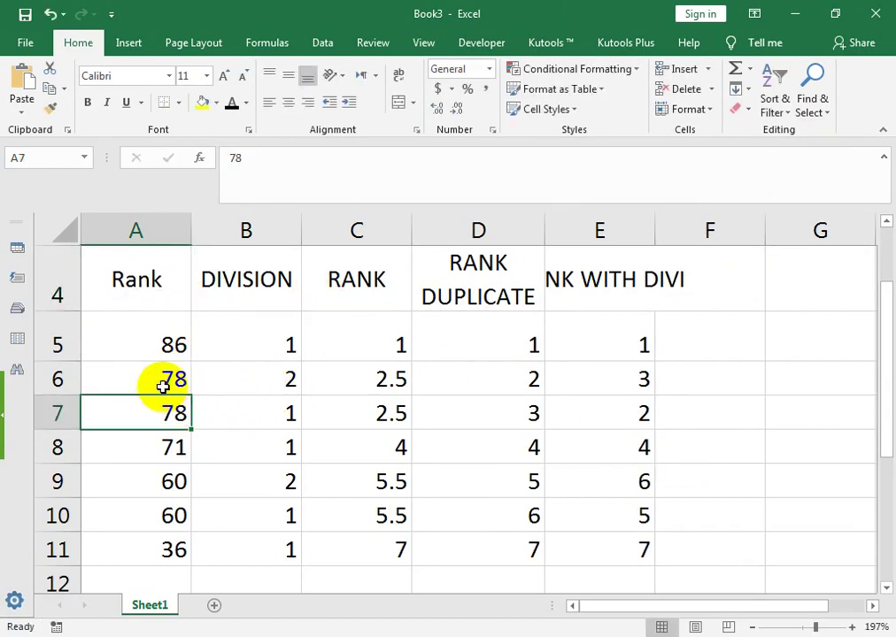
{"action": "left_click", "coordinate": [255, 420]}
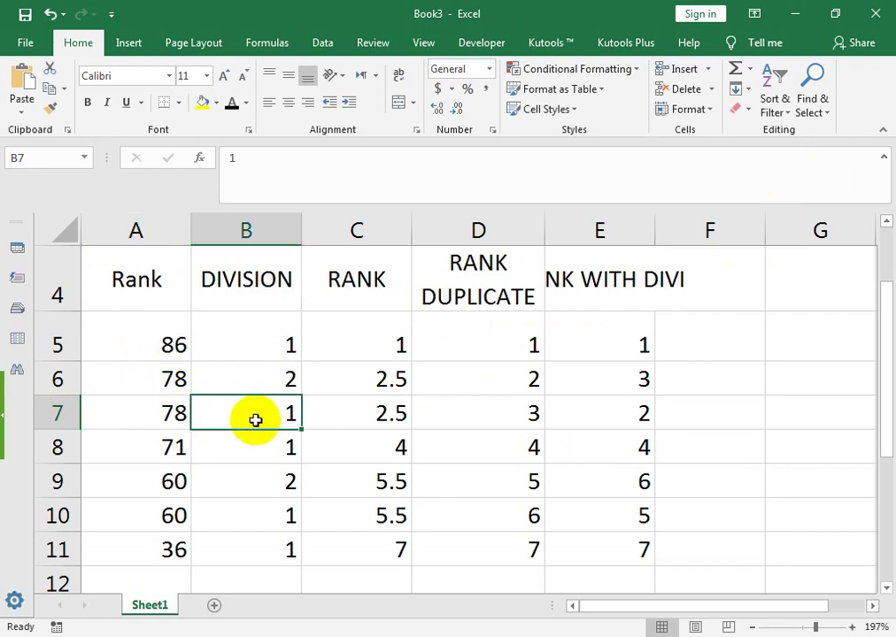
{"action": "left_click", "coordinate": [579, 414]}
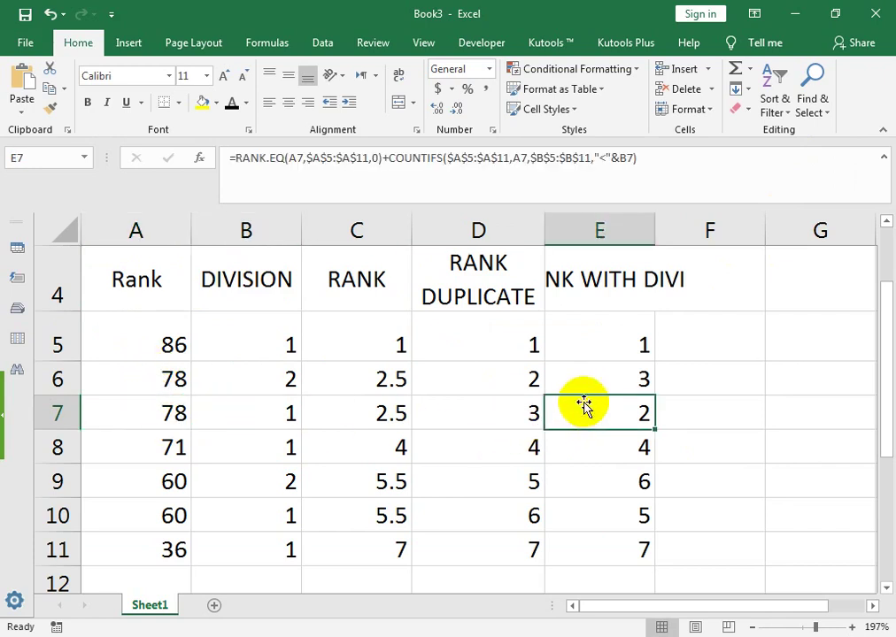
{"action": "left_click", "coordinate": [597, 380]}
{"action": "double_click", "coordinate": [654, 223]}
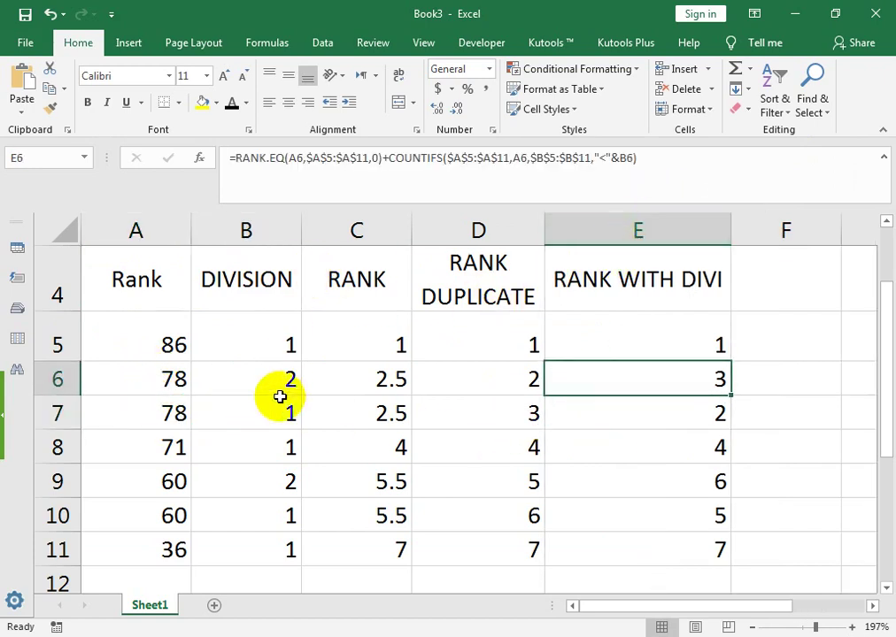